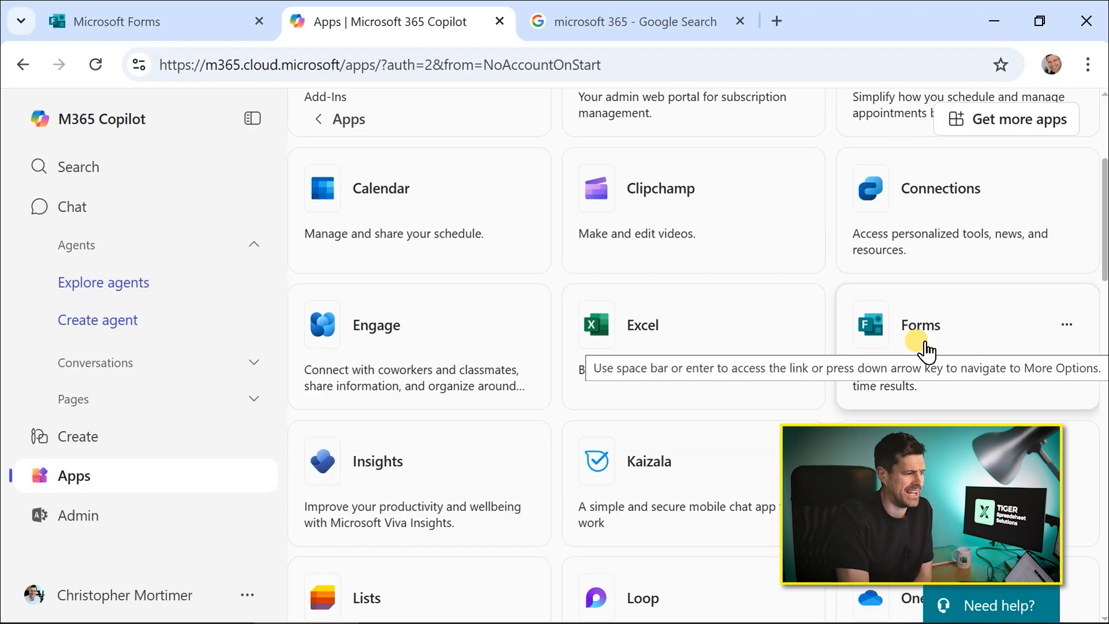
- Switch to Microsoft Forms, look over the existing forms, and create a new blank form
left_click(119, 37)
scroll(687, 225, "down", 4)
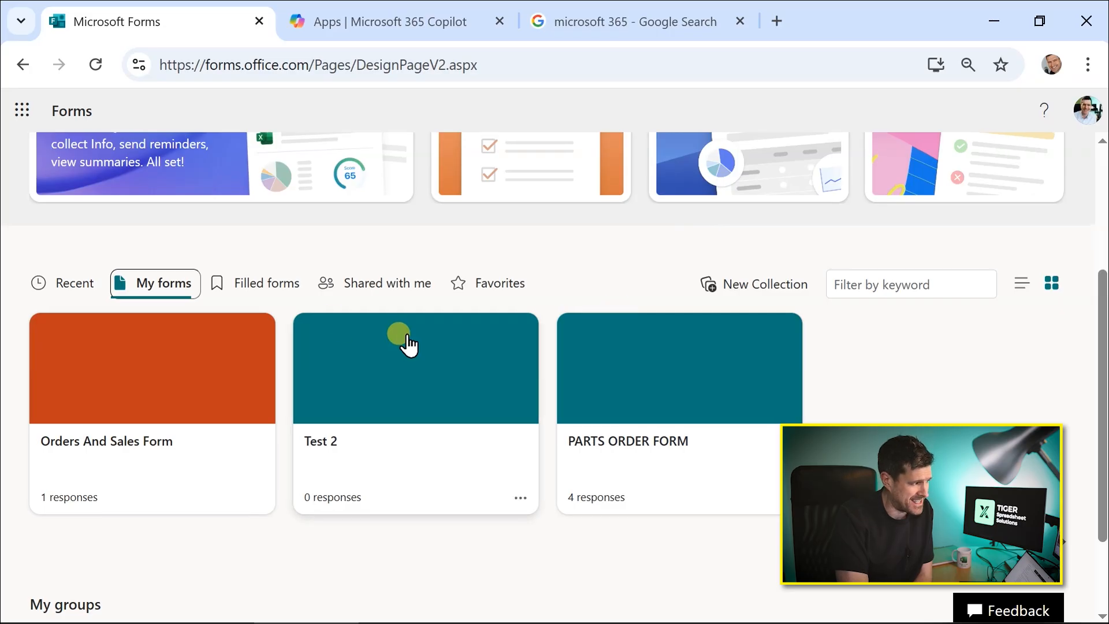
scroll(408, 345, "up", 4)
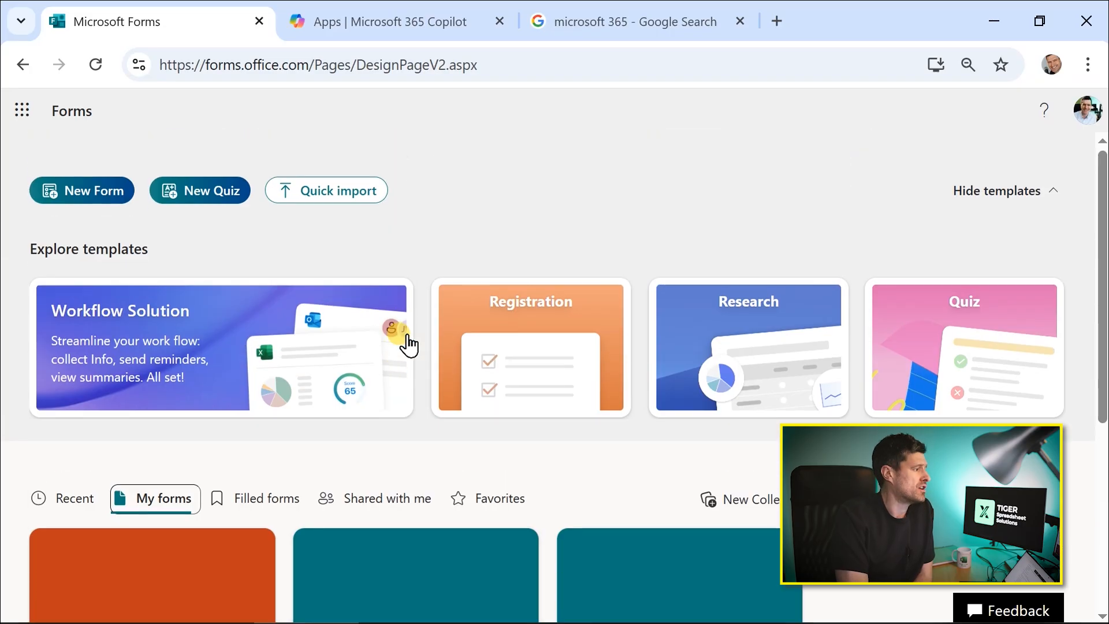
left_click(88, 196)
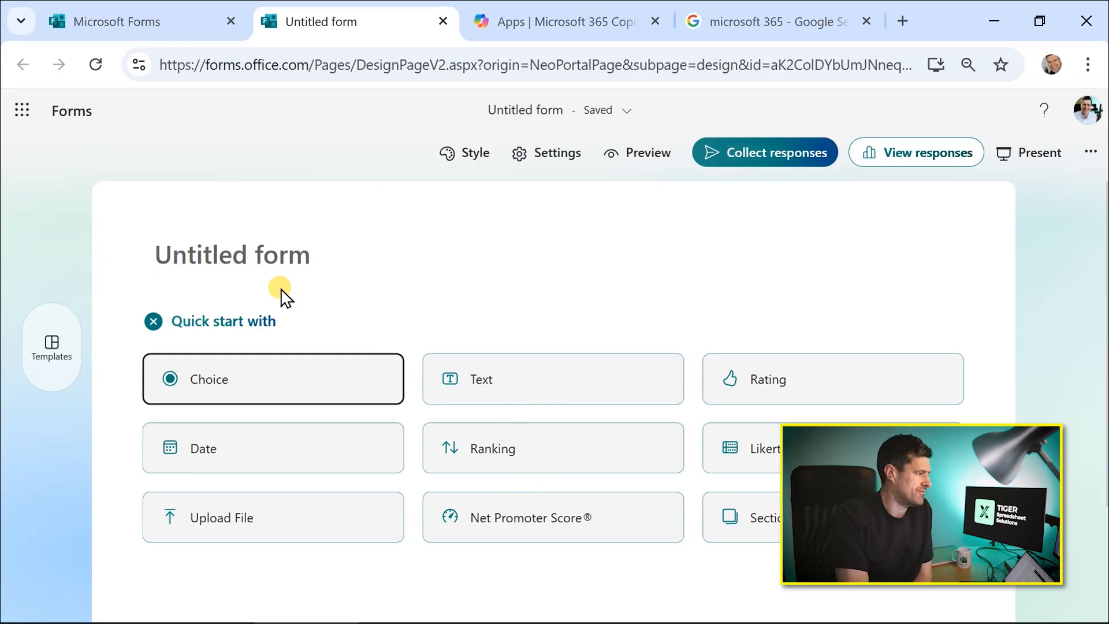
- Title the form "Christmas Party" and give it the description "Form to collect info about the Christmas"
left_click(315, 255)
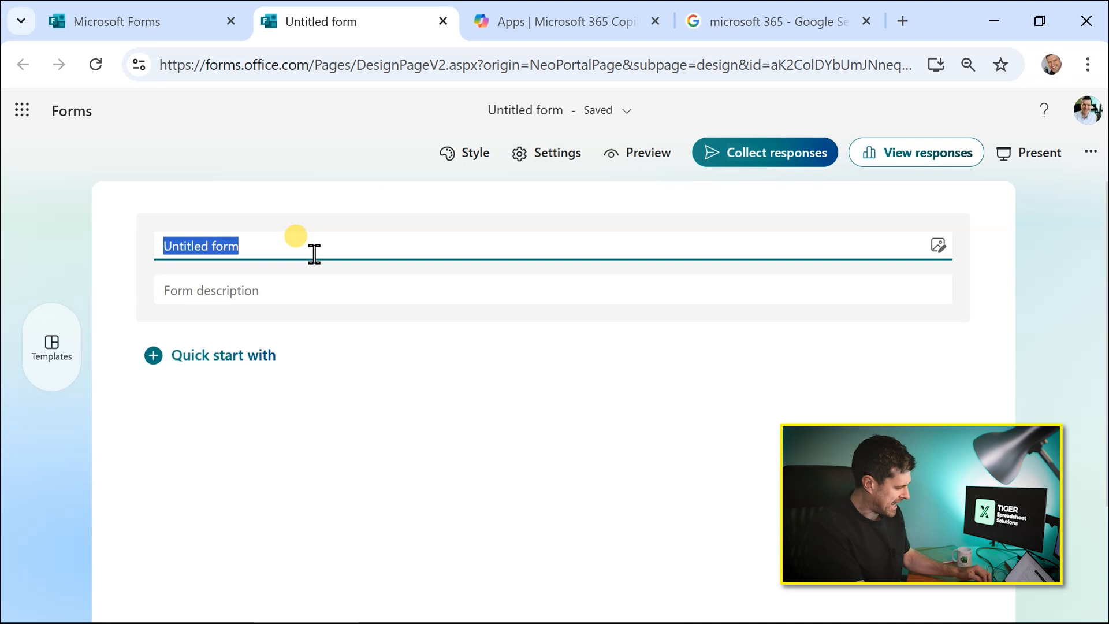
type("Chrs")
key("BackSpace")
type("si")
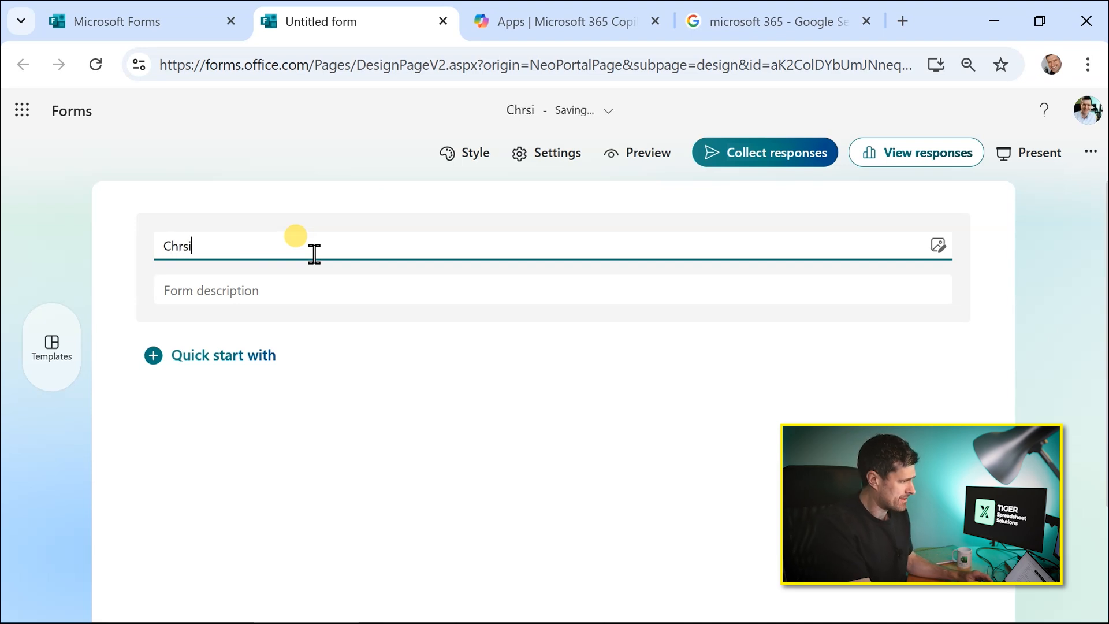
key("BackSpace")
key("BackSpace")
type("istmas Party")
left_click(267, 293)
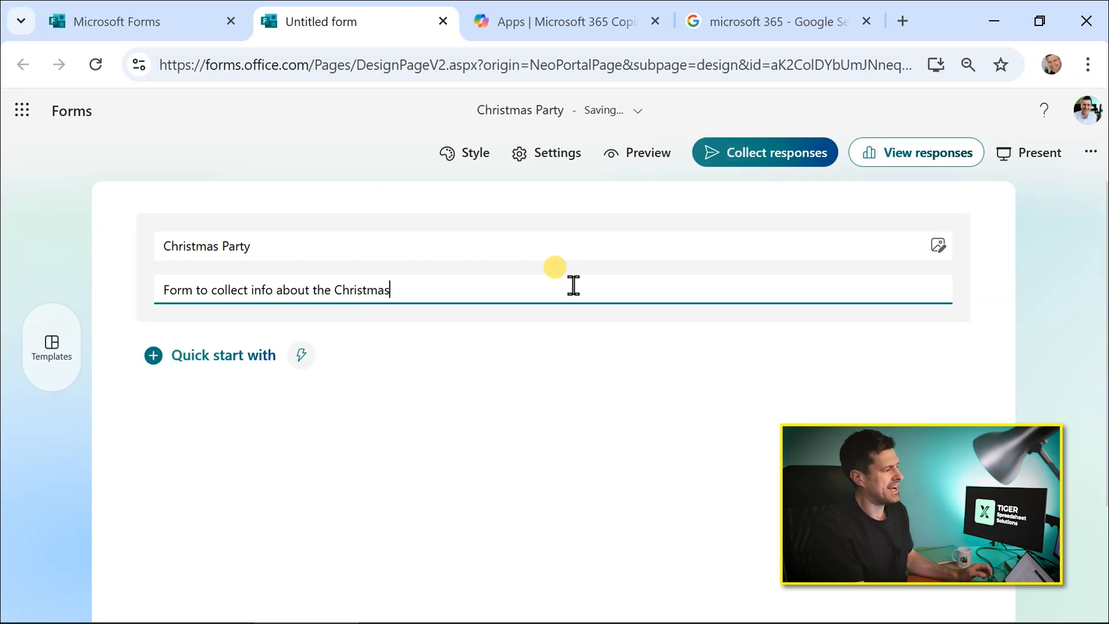
left_click(422, 488)
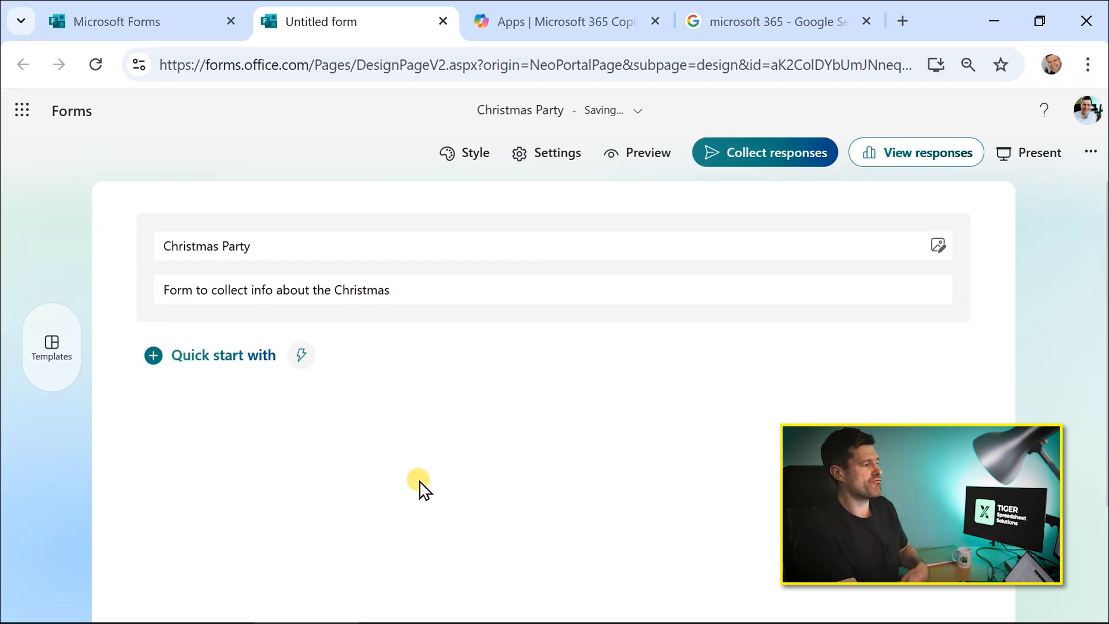
- Apply the suggested style with the night-time party photo and string lights as the form's background
left_click(152, 357)
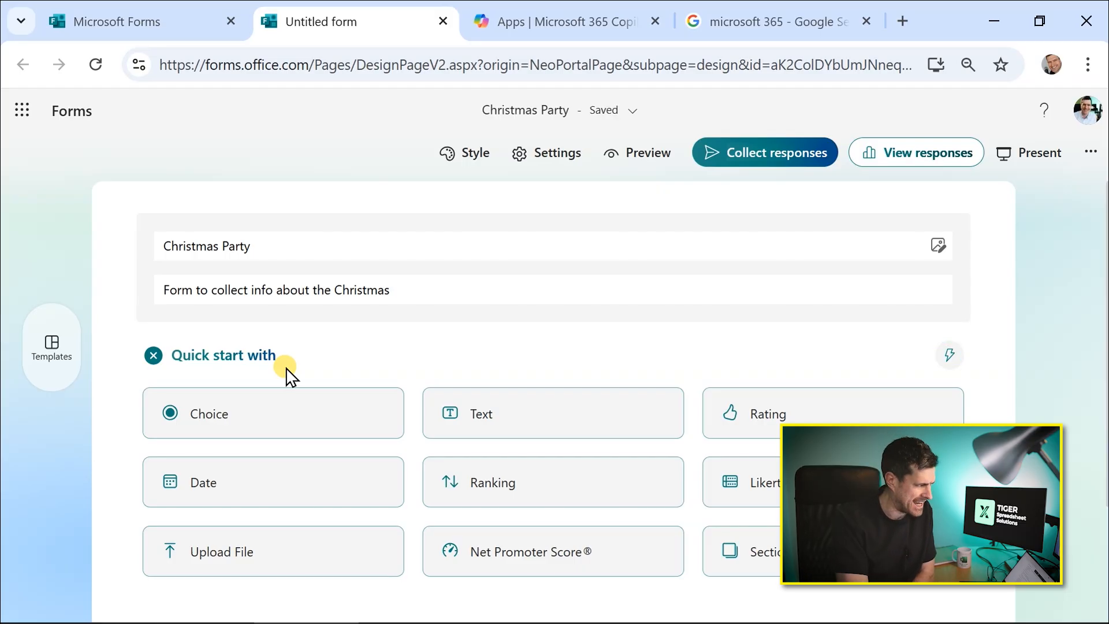
left_click(476, 162)
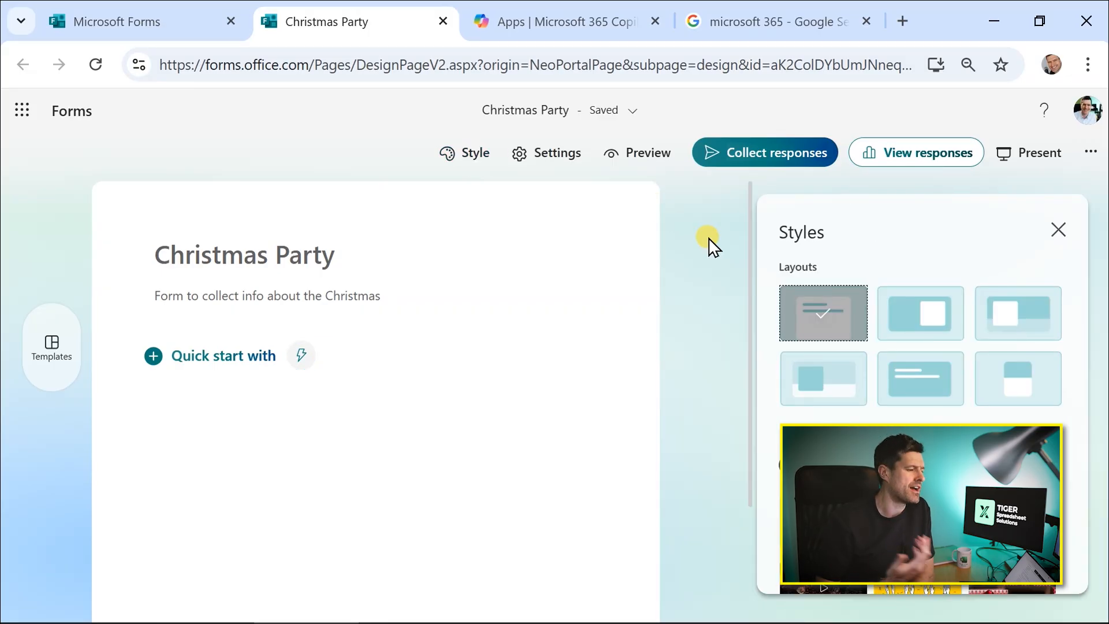
scroll(919, 388, "down", 6)
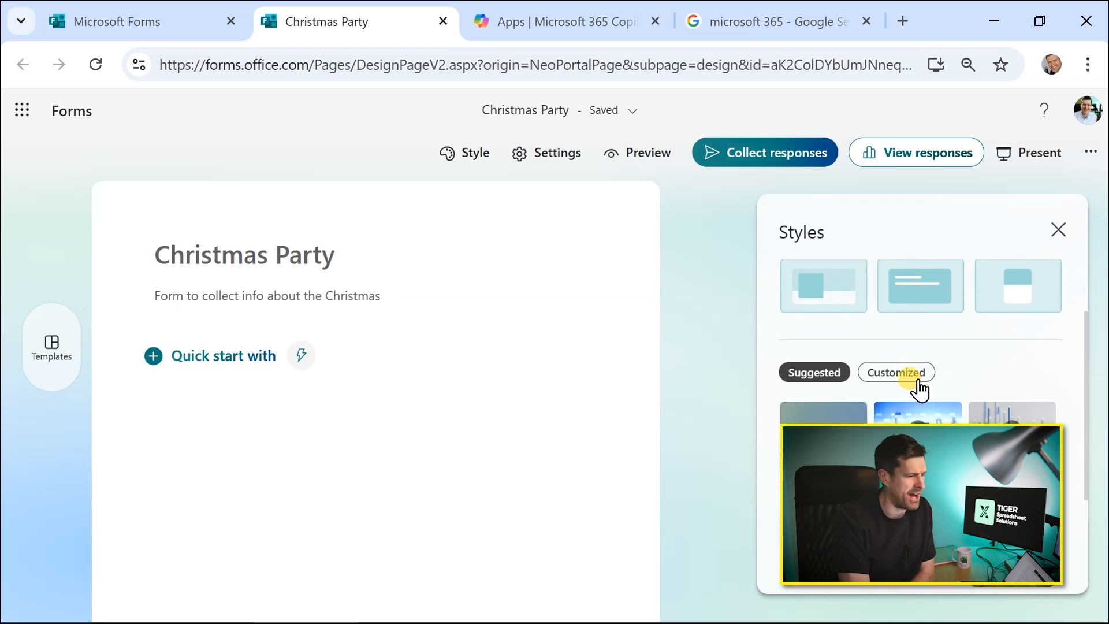
scroll(919, 388, "down", 5)
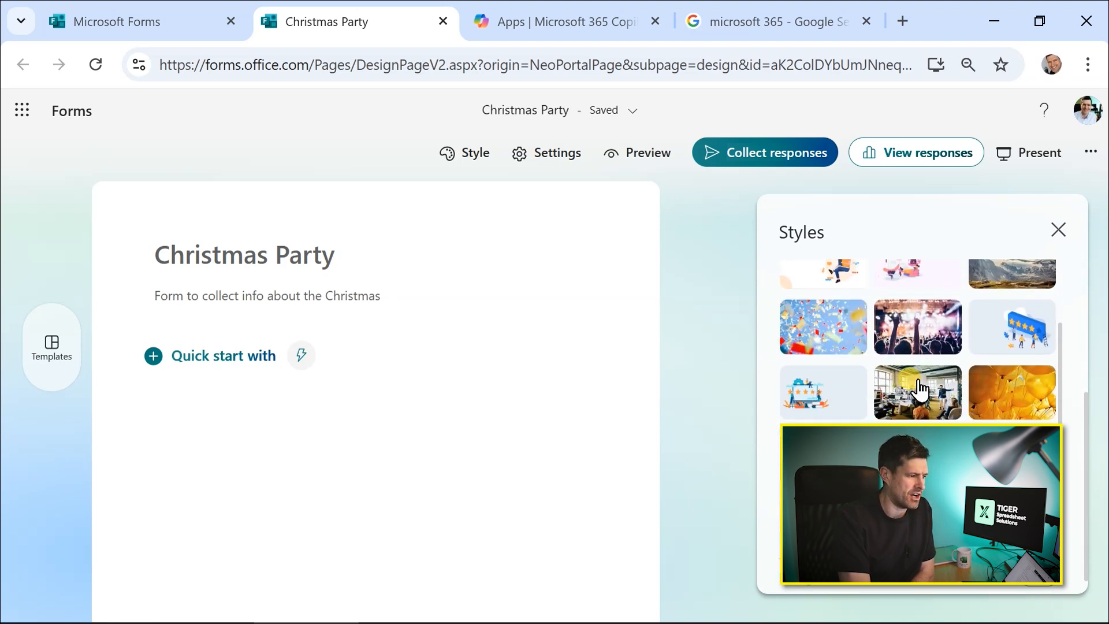
left_click(838, 379)
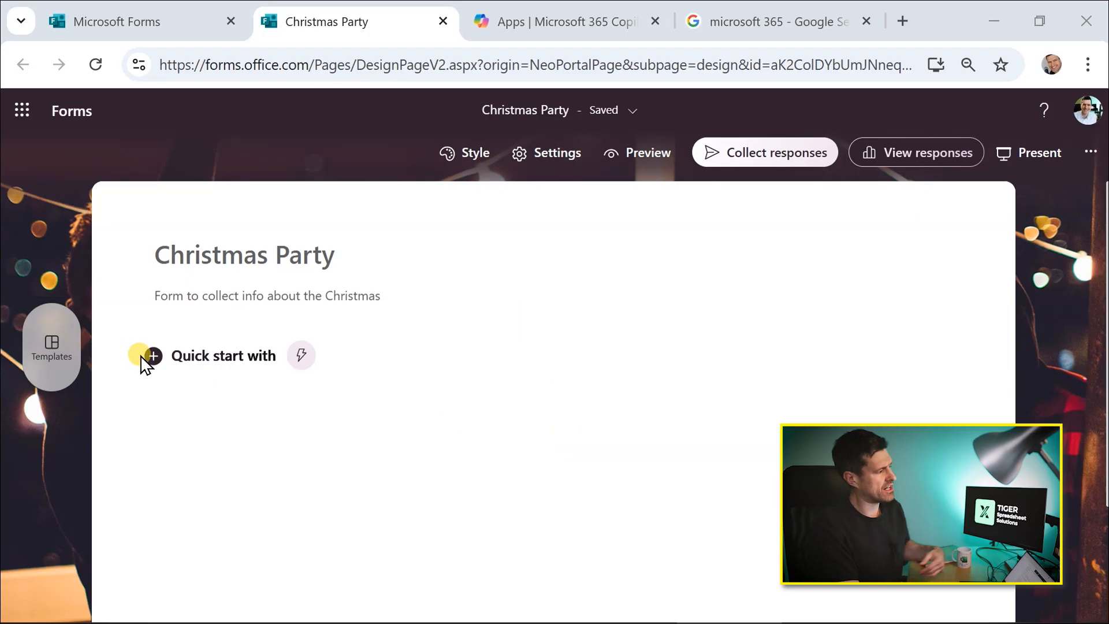
- Add a Choice question with the text "What department are you in?"
left_click(153, 357)
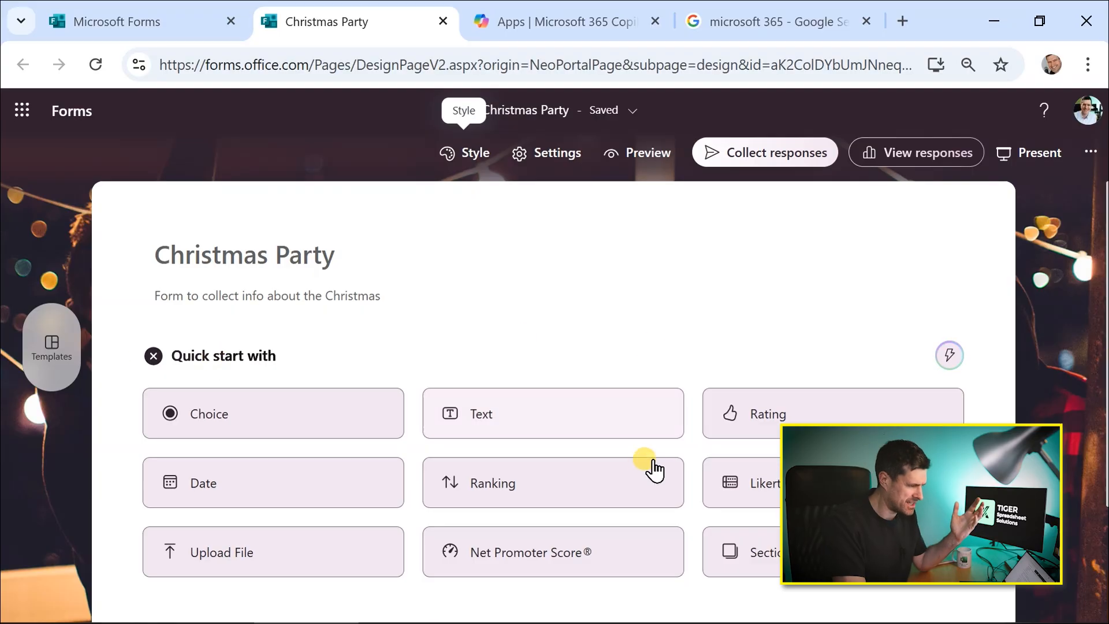
left_click(327, 417)
type("What depar")
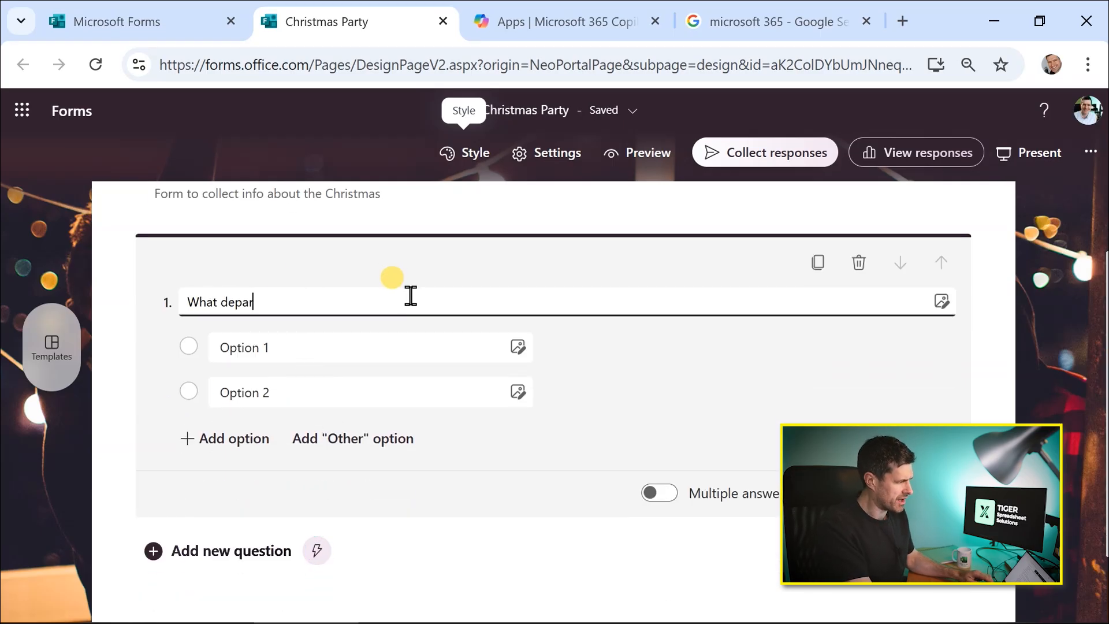
type("tm")
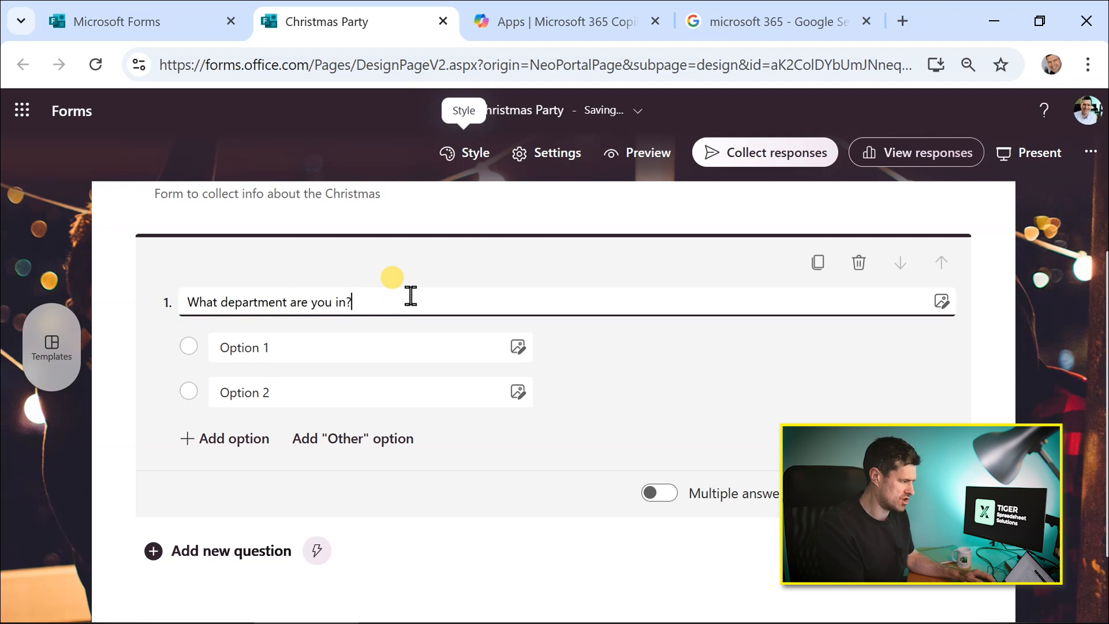
- Give the department question the options Accounts, HR and Production, plus an "Other" option
left_click(328, 348)
type("Accounts")
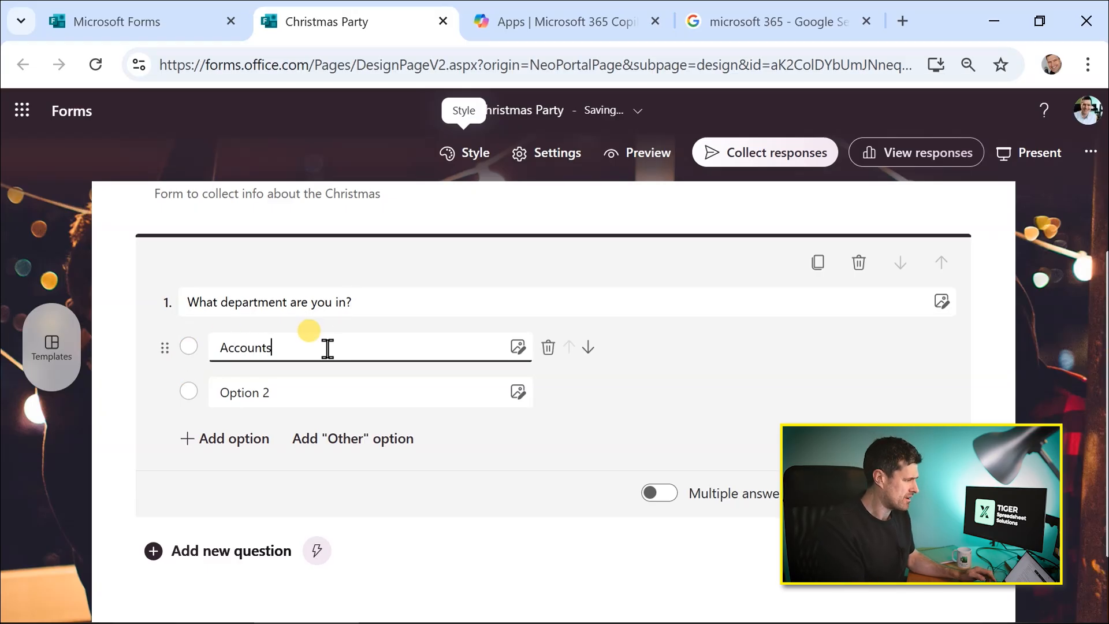
left_click(297, 397)
type("HR")
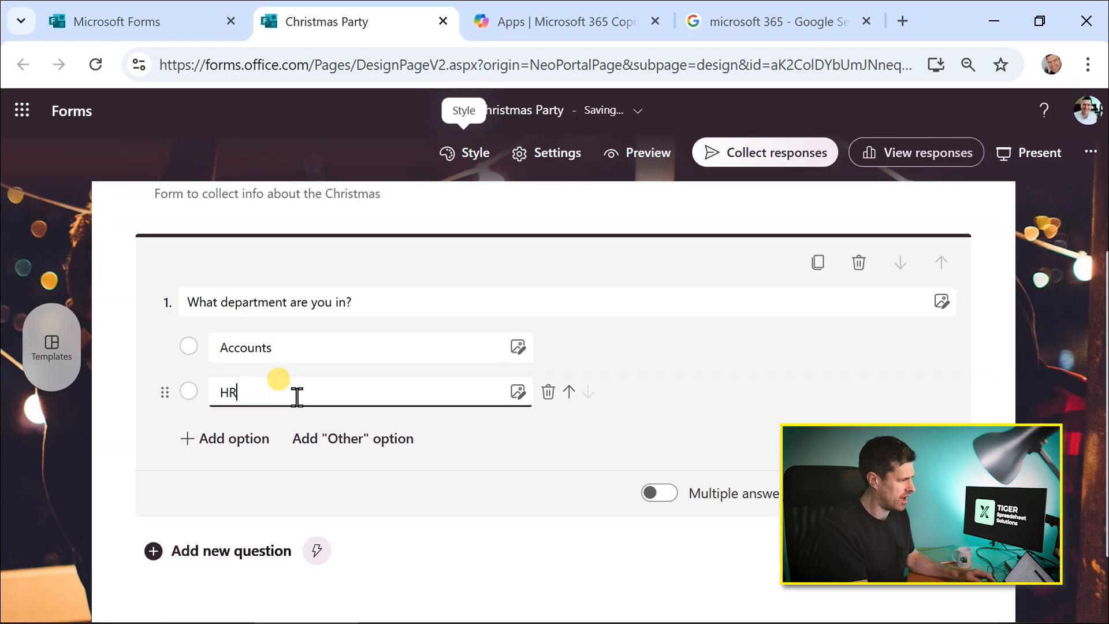
left_click(188, 443)
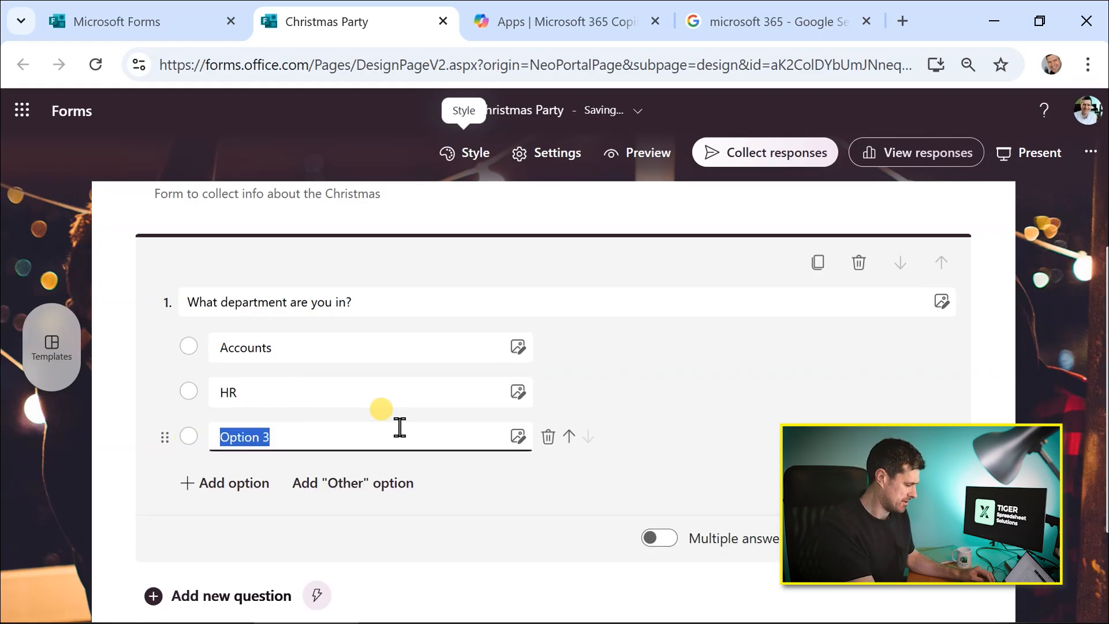
type("Produc")
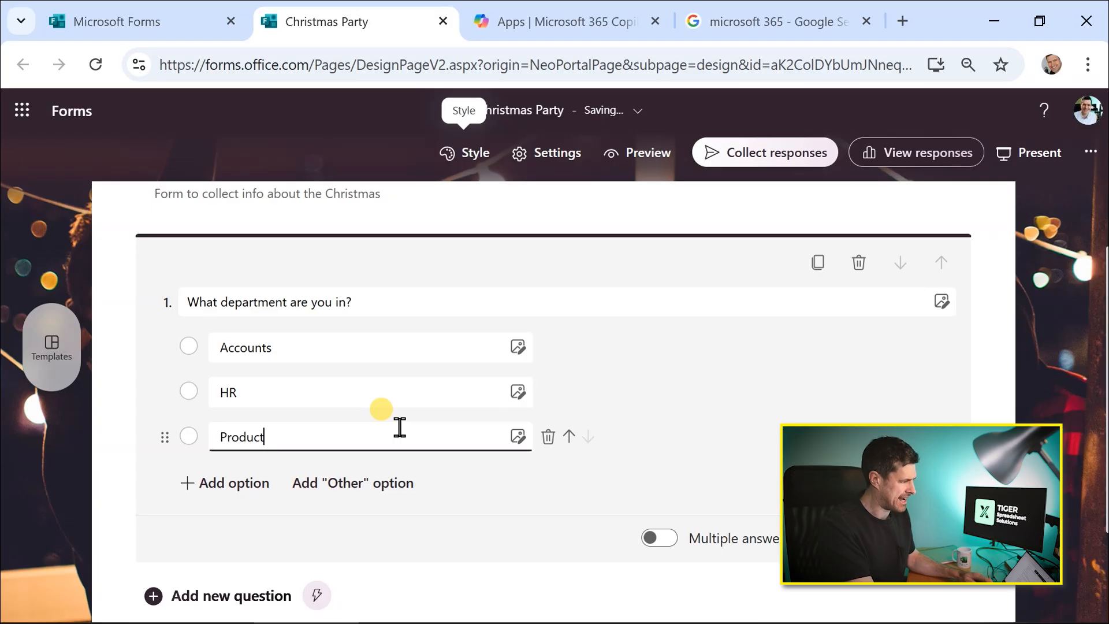
left_click(345, 485)
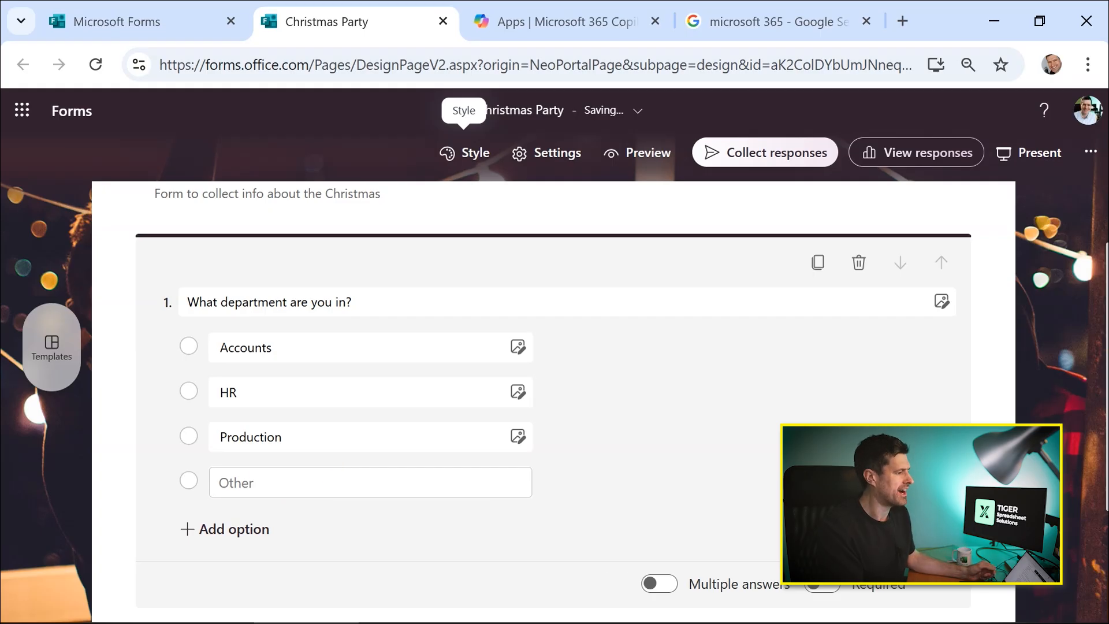
- Try the multiple answers setting on the department question, restore single answer, and make the question required
scroll(555, 404, "down", 1)
scroll(554, 405, "up", 1)
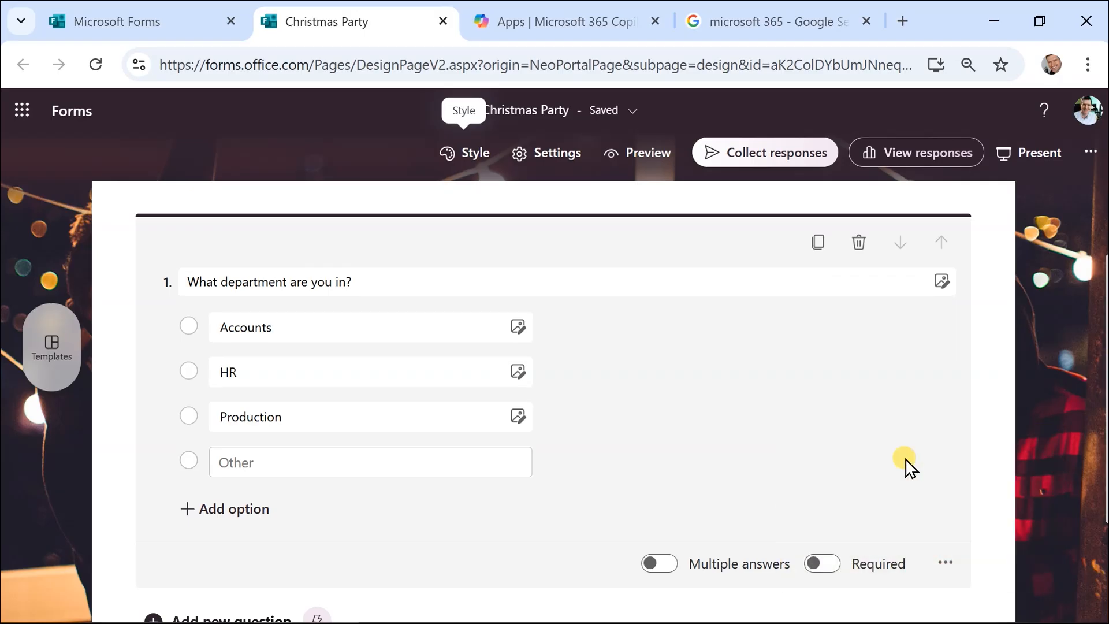
scroll(906, 465, "down", 1)
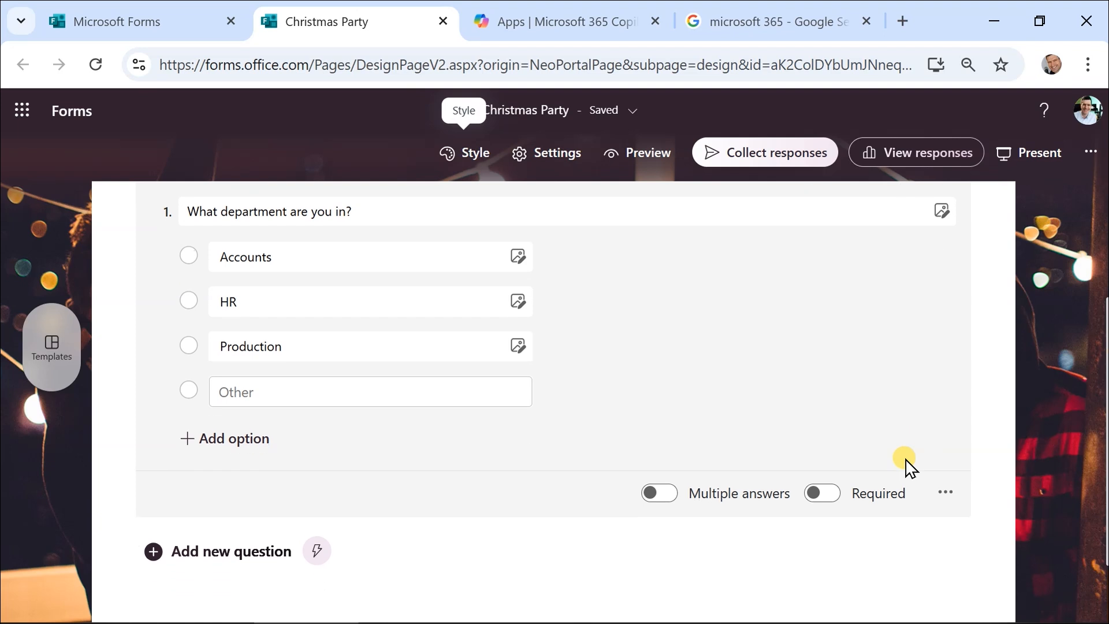
left_click(670, 497)
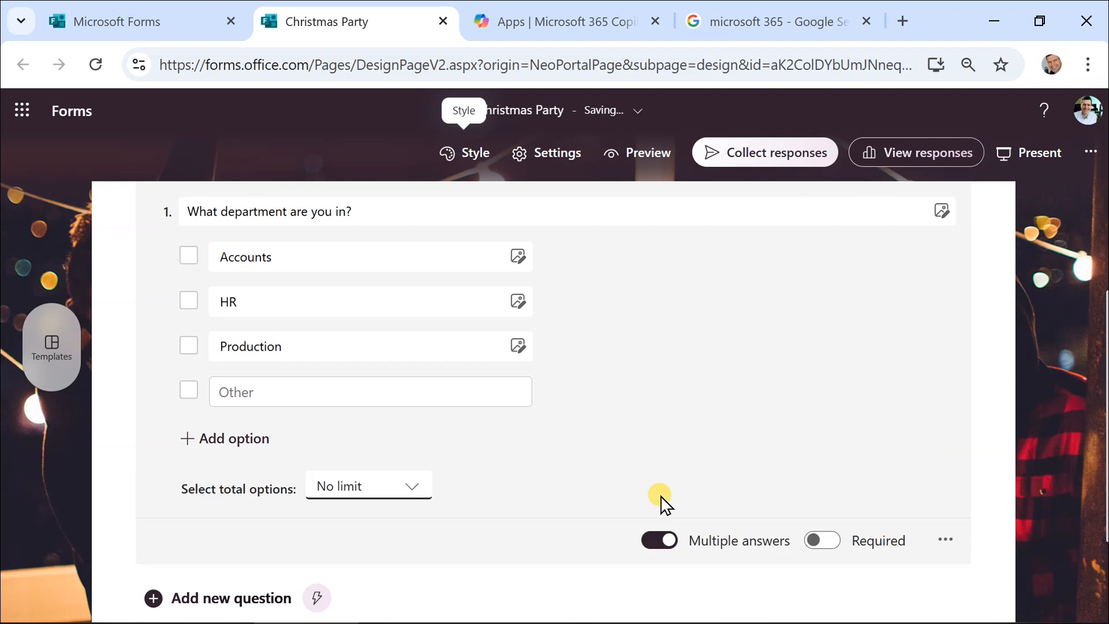
left_click(659, 543)
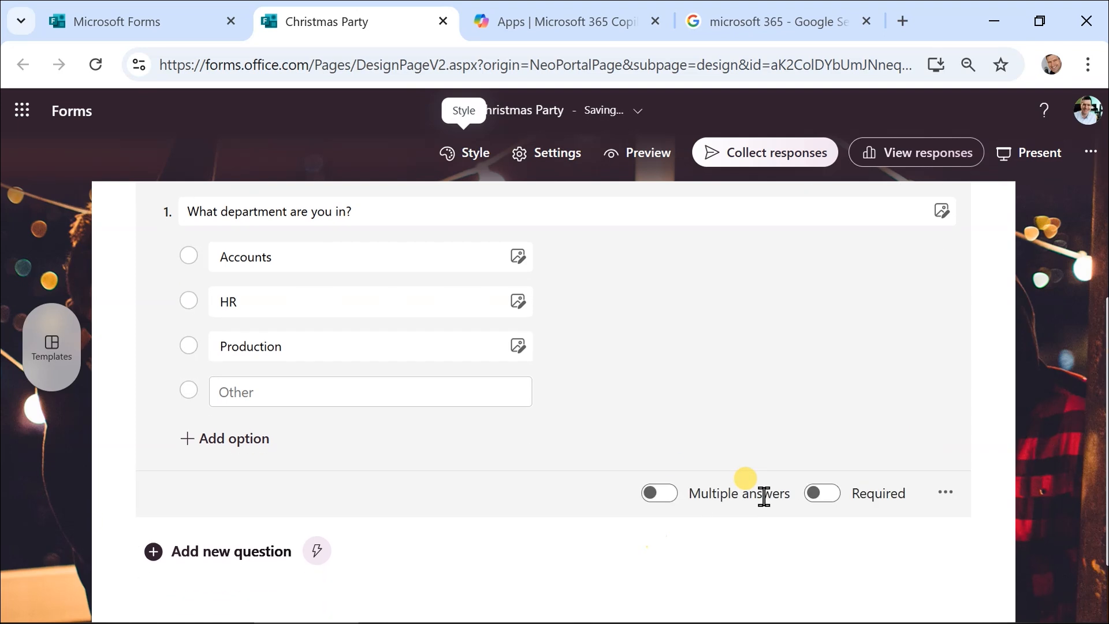
left_click(815, 502)
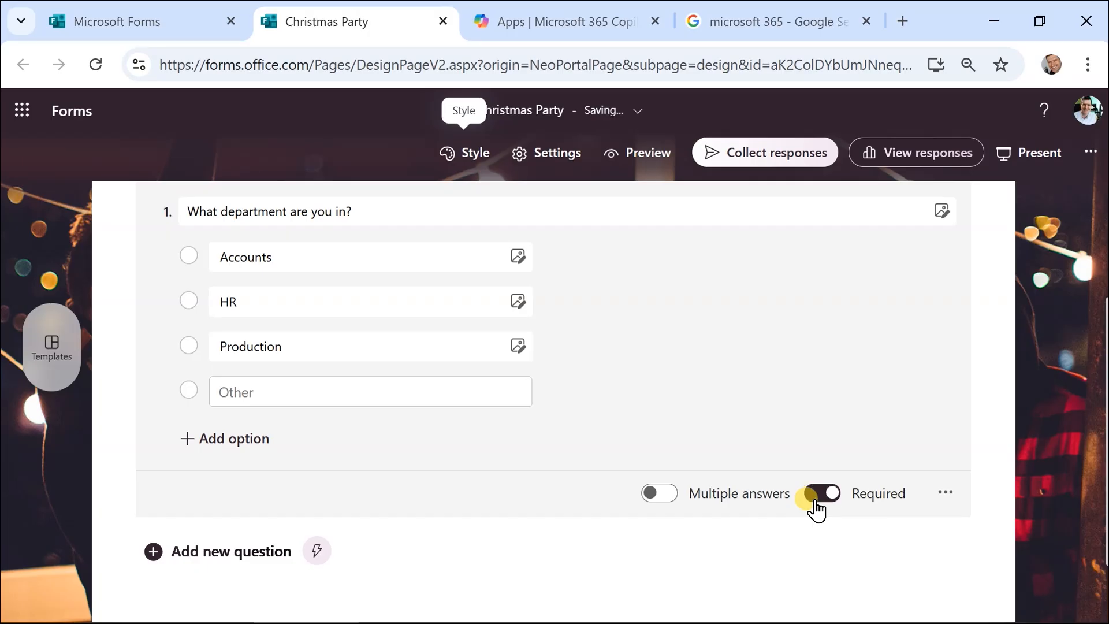
- Add a Date question with the text "What's the earliest date you're available for the Party"
scroll(816, 508, "down", 2)
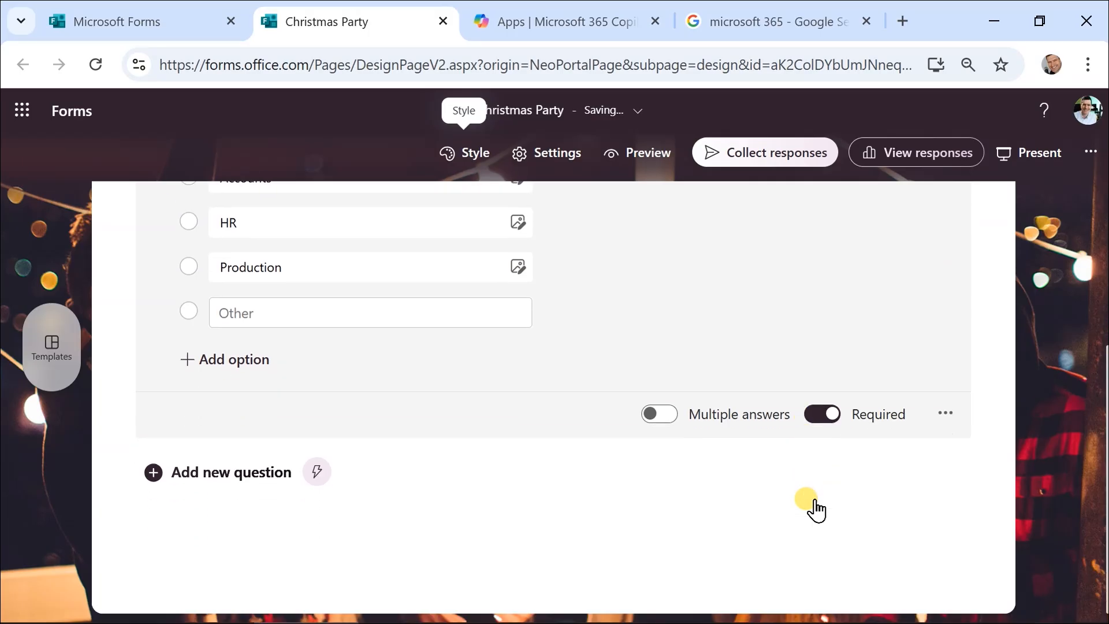
scroll(817, 506, "down", 1)
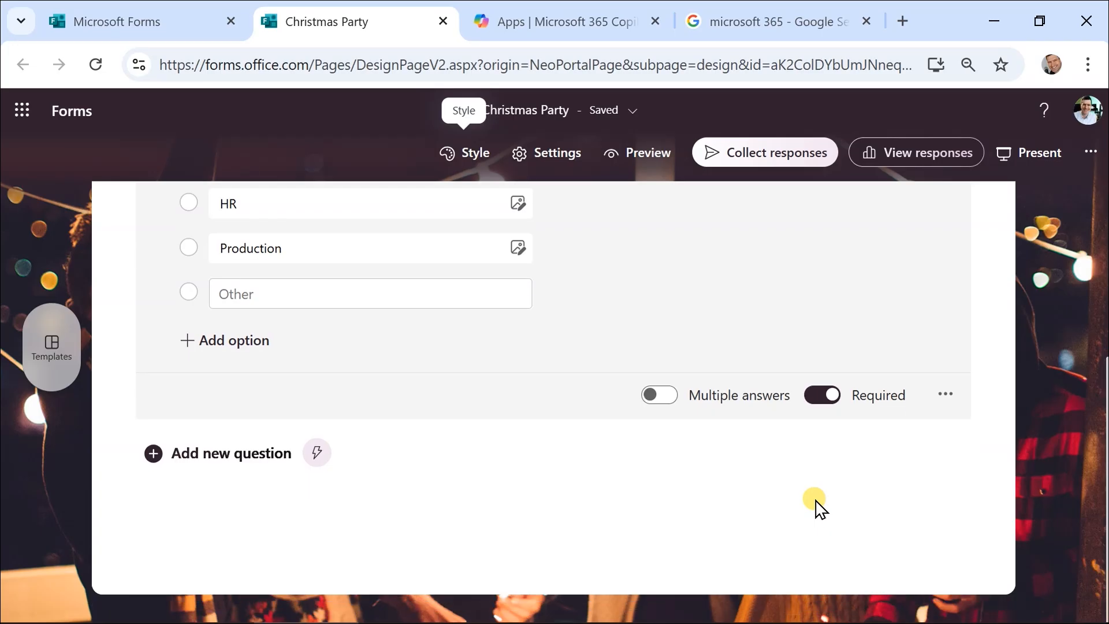
left_click(153, 454)
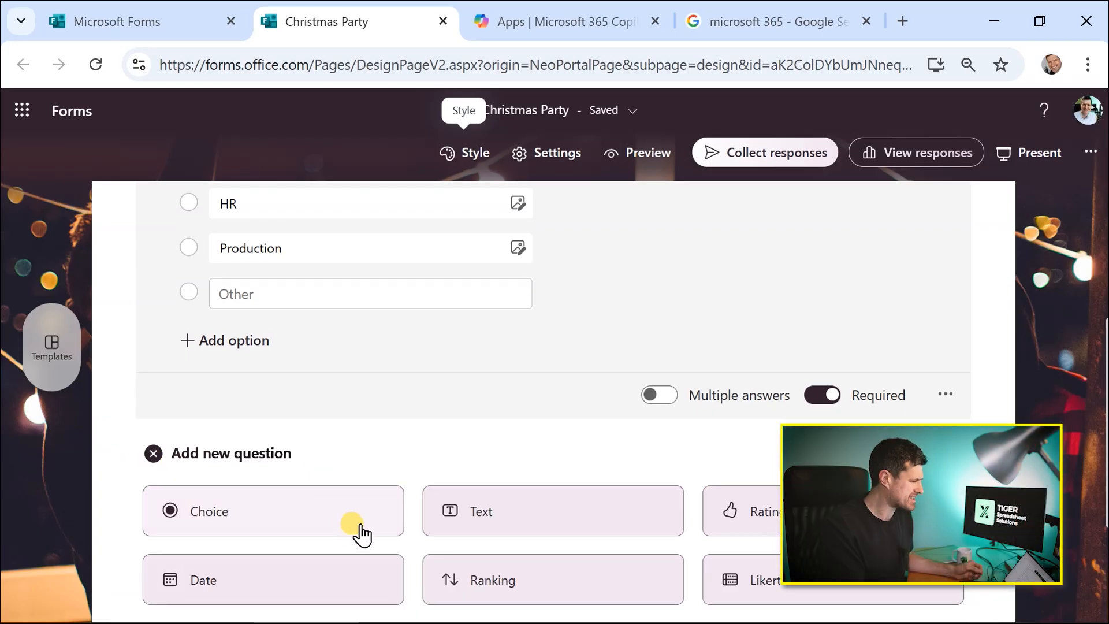
scroll(362, 535, "down", 3)
left_click(275, 416)
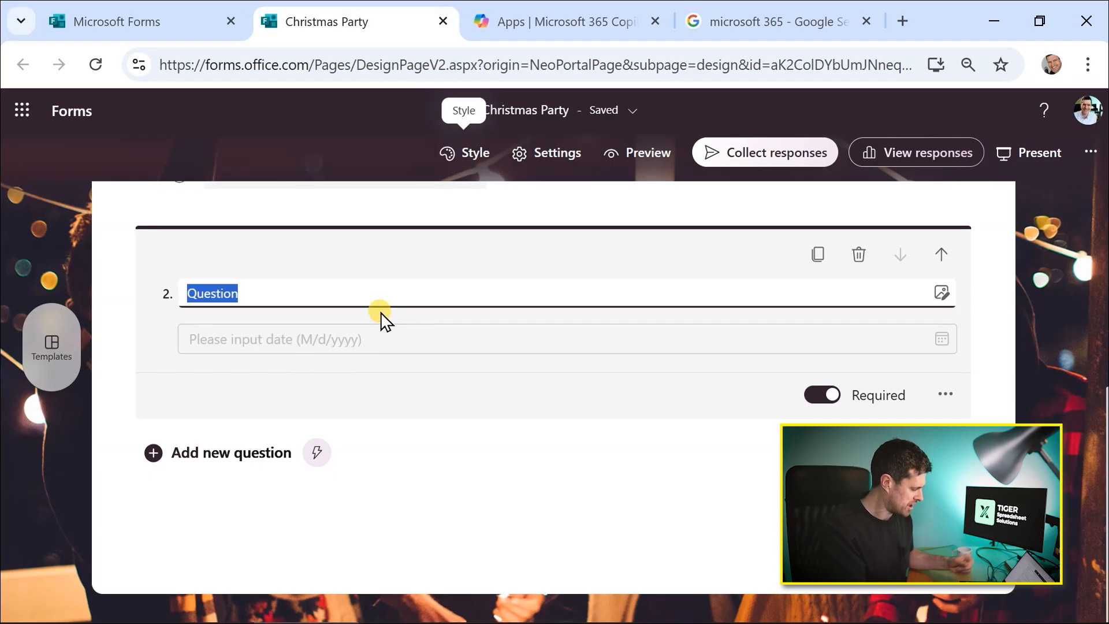
type("W")
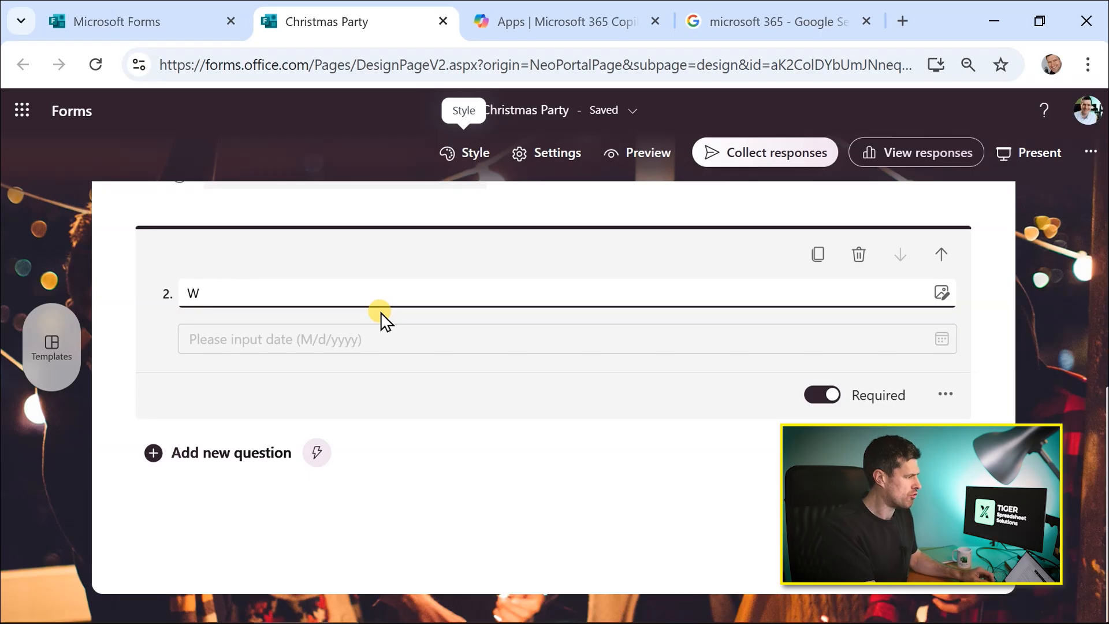
type("bat's the earliest date you're available for the Party")
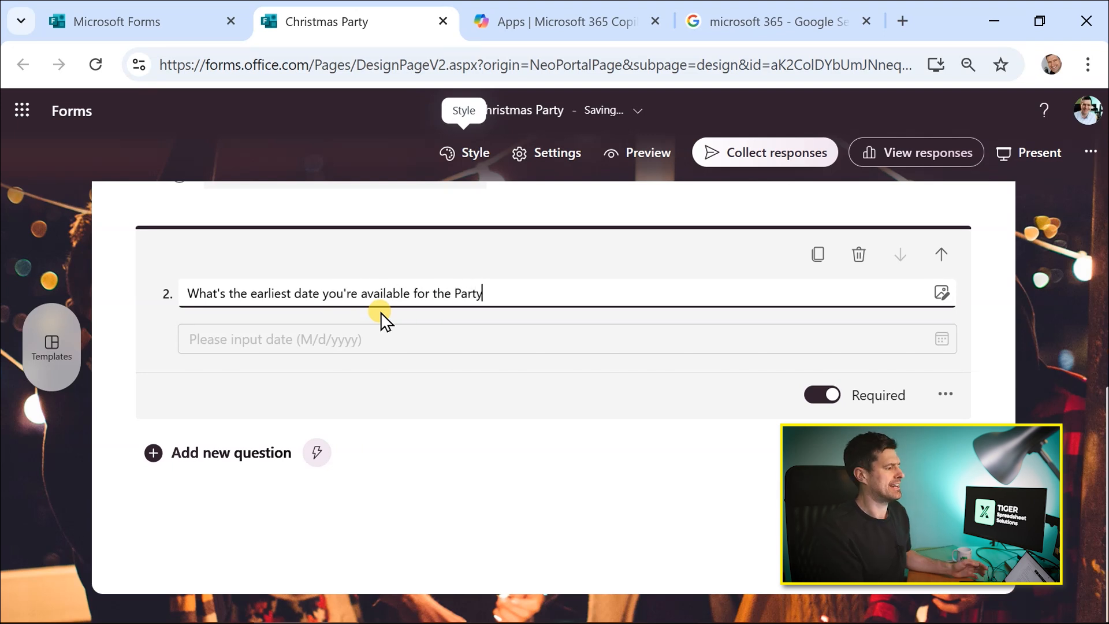
left_click(696, 528)
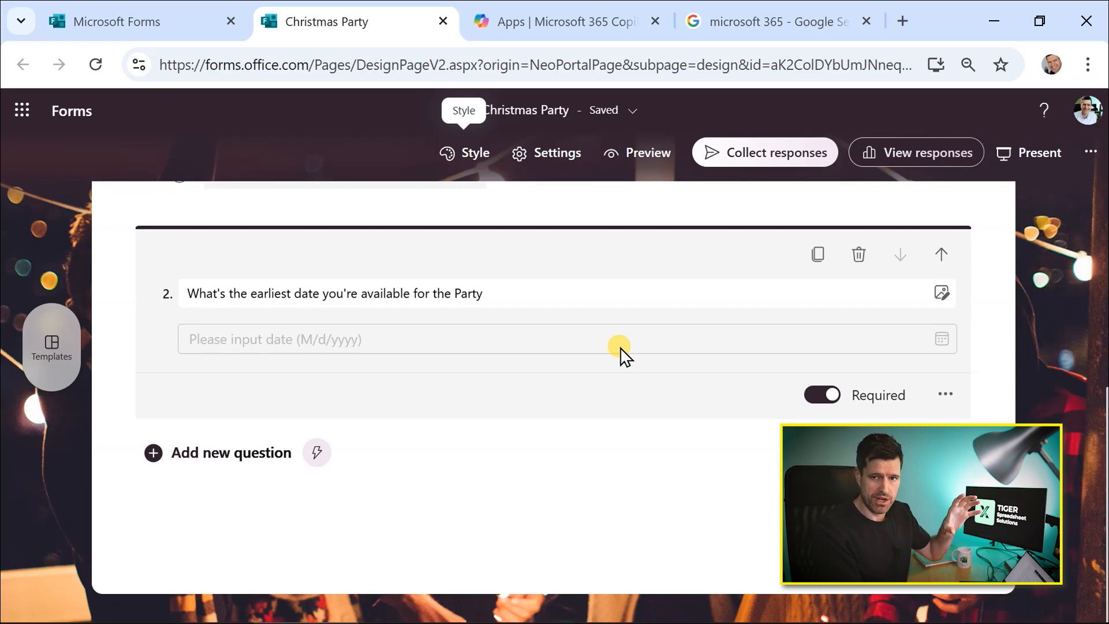
- Add a Ranking question with the text "What cuisine do you prefer" after the date question
left_click(153, 454)
scroll(488, 393, "down", 3)
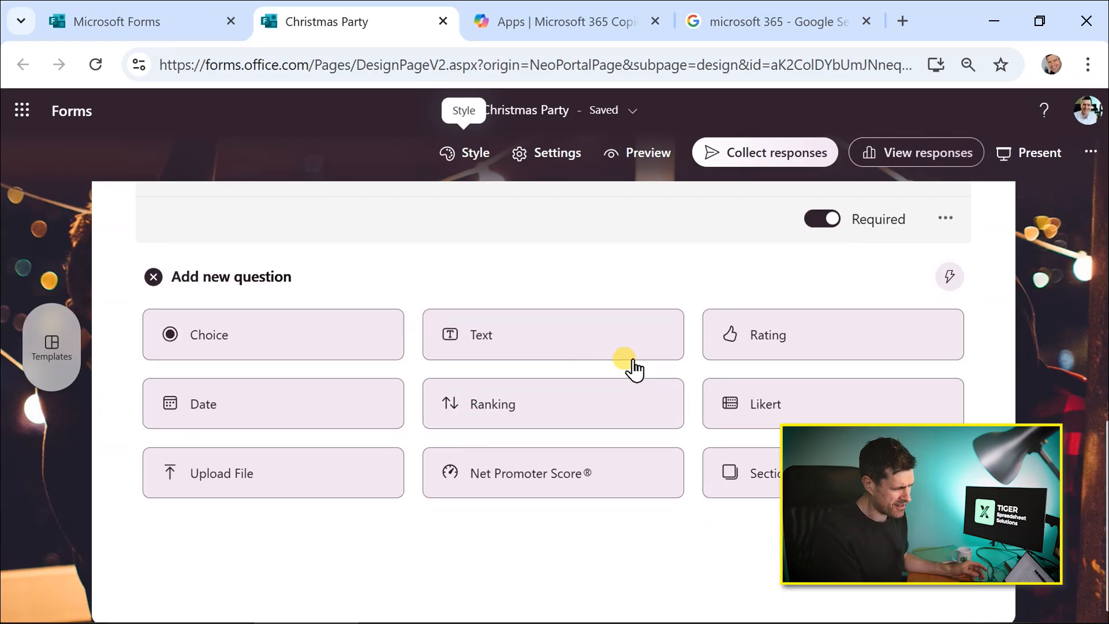
left_click(505, 407)
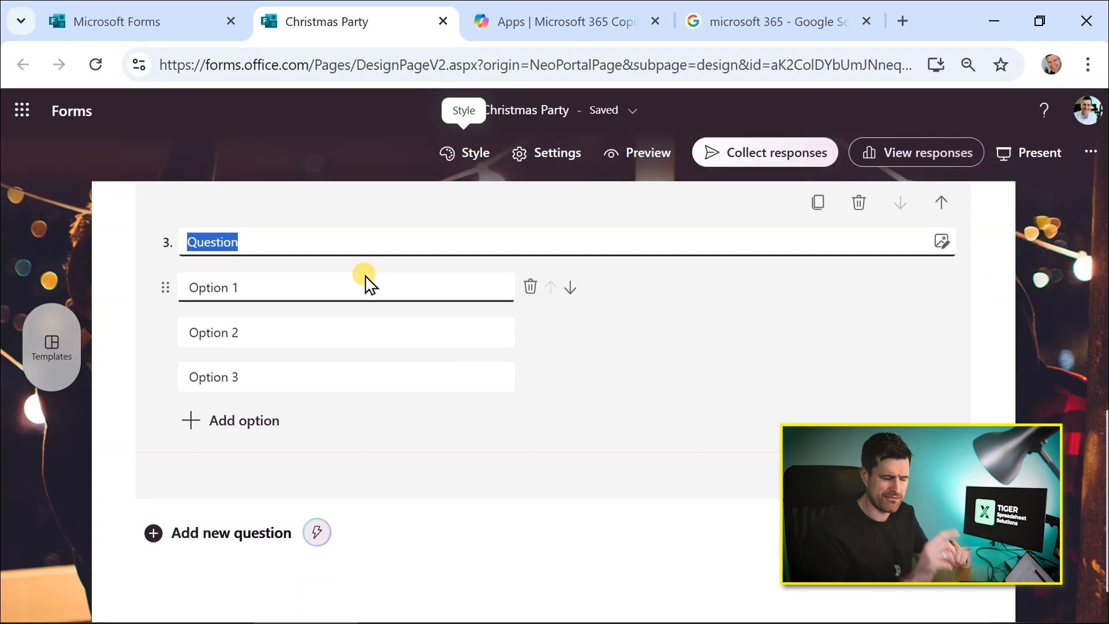
type("What cuisine do you pre")
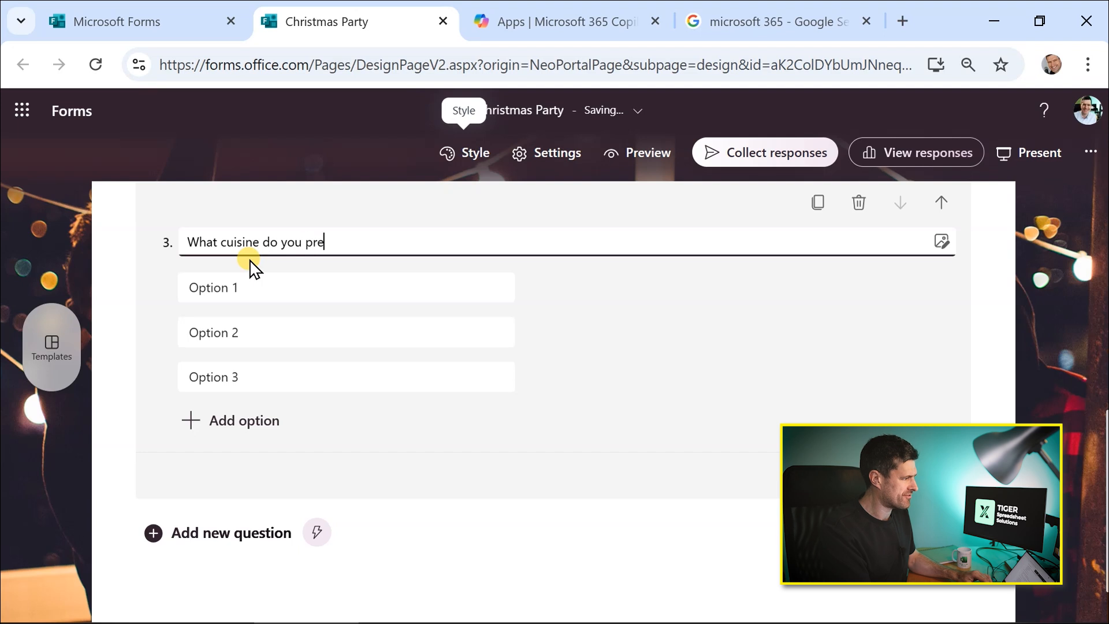
- Set the cuisine question's three ranking options to Indian, Italian and British
left_click(248, 289)
type("Indian")
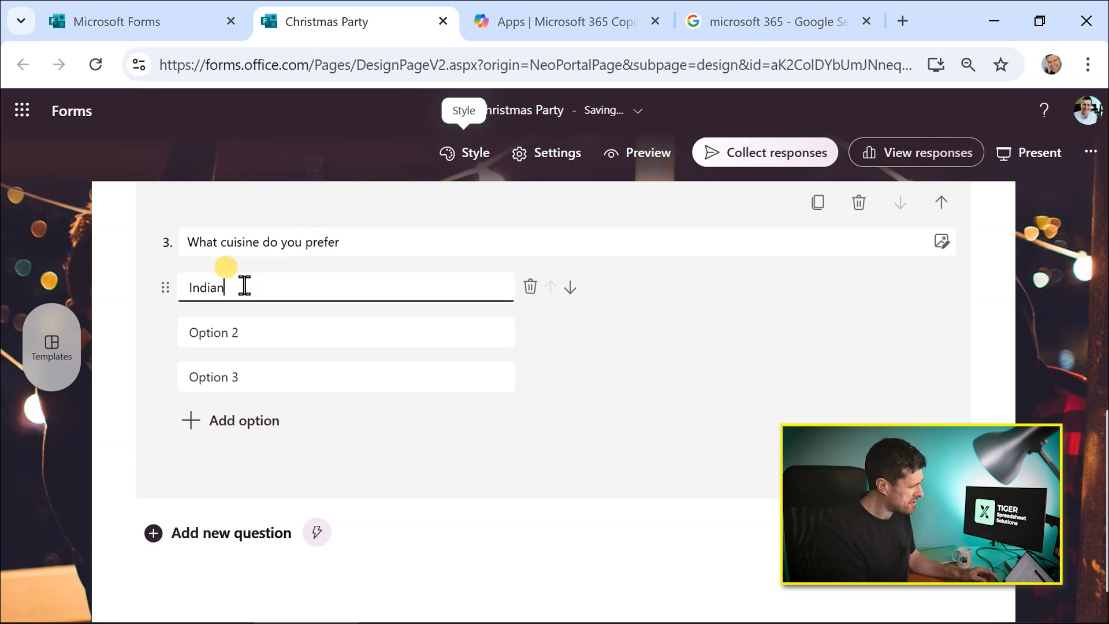
left_click(234, 336)
type("Italian")
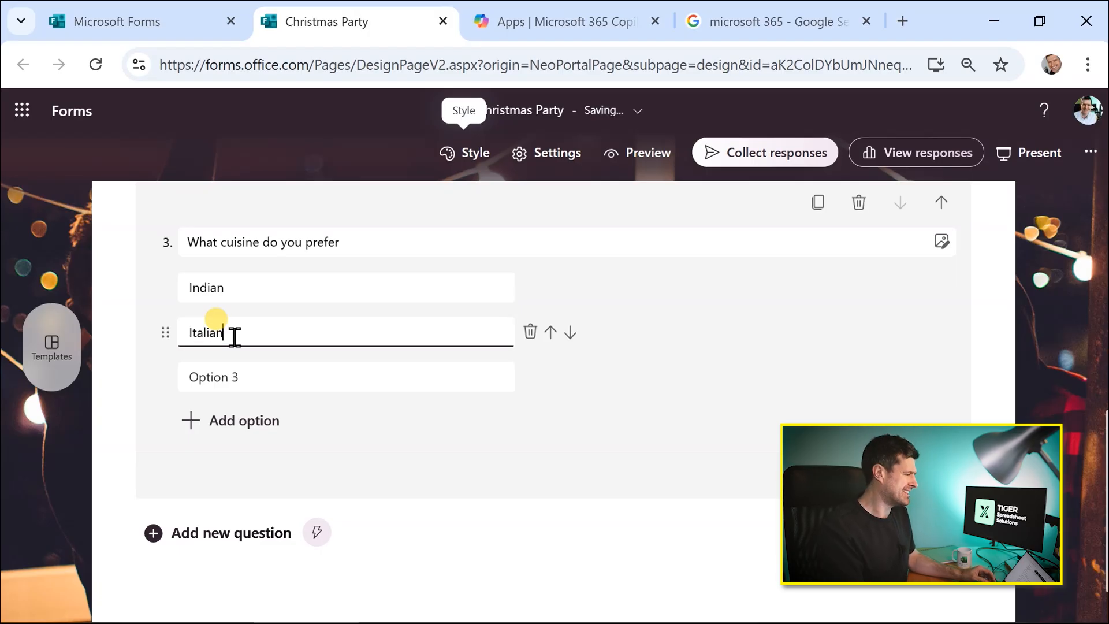
left_click(218, 376)
type("British")
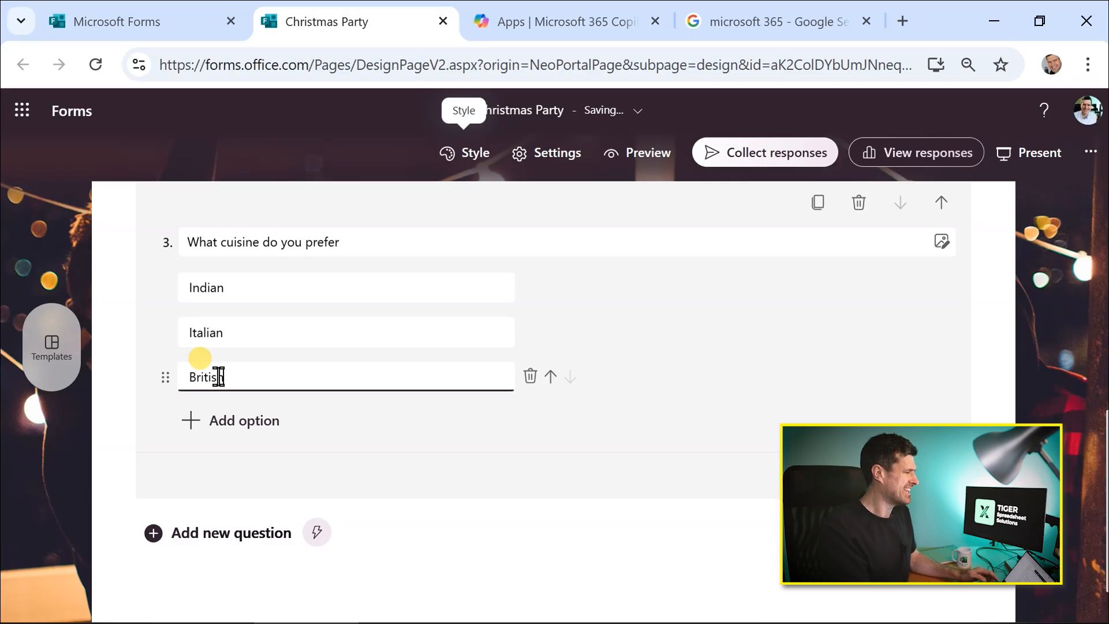
left_click(668, 571)
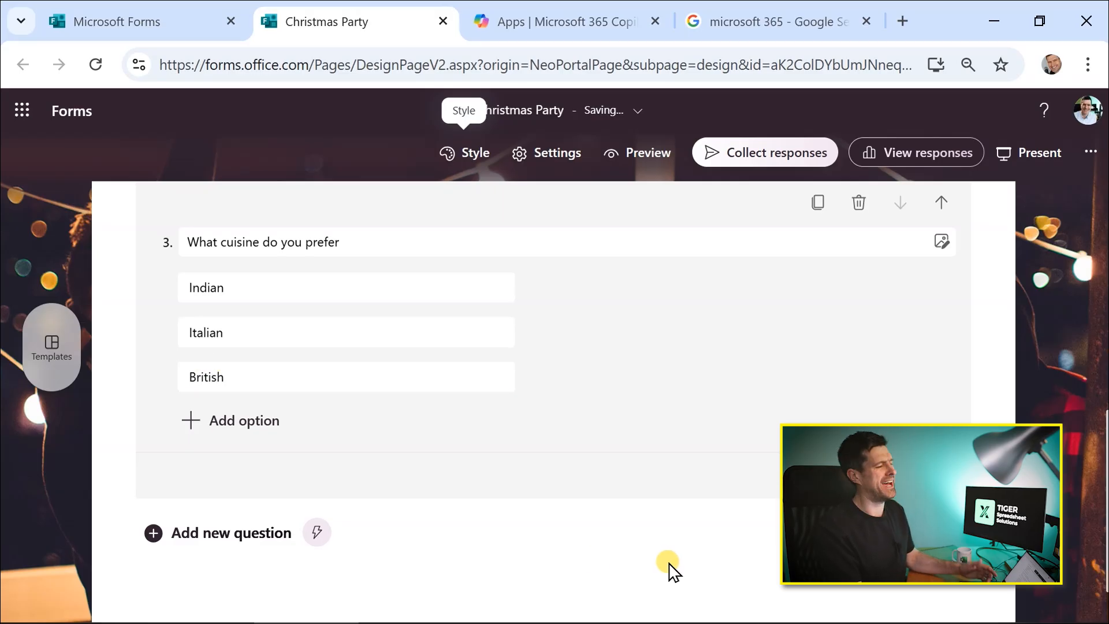
- Preview the Christmas Party form in the computer and mobile layouts, and return to editing
scroll(670, 569, "up", 1)
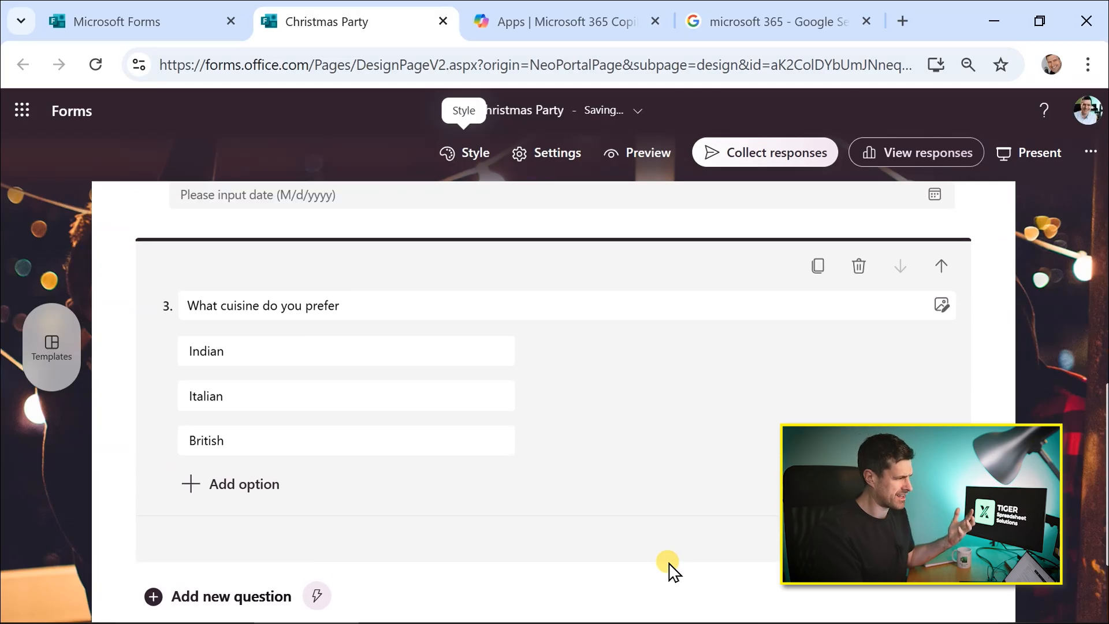
scroll(670, 569, "up", 9)
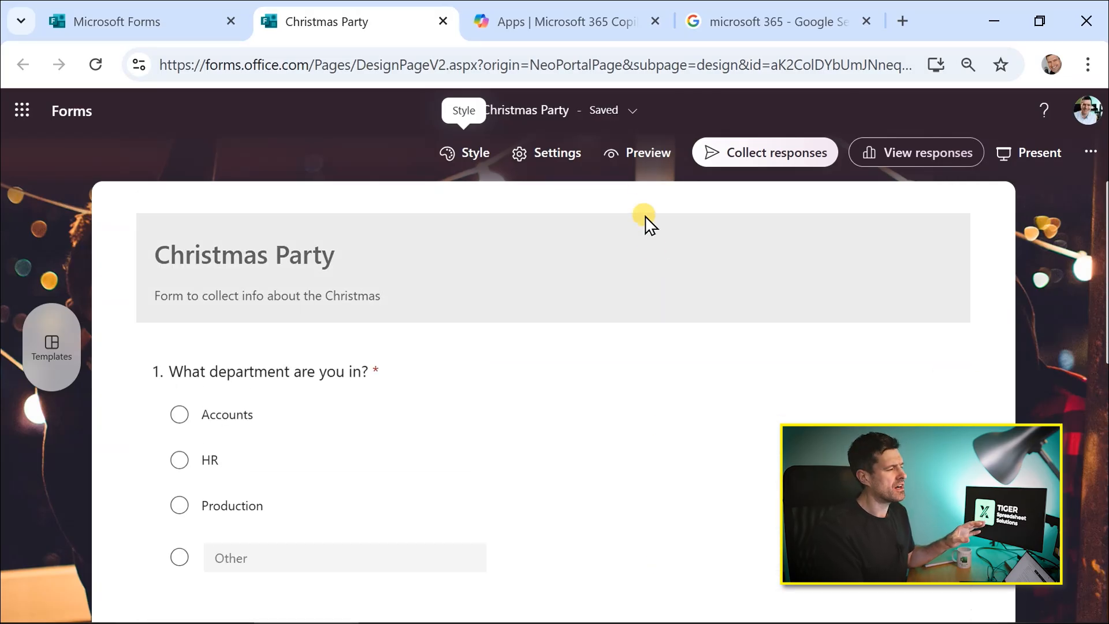
left_click(641, 162)
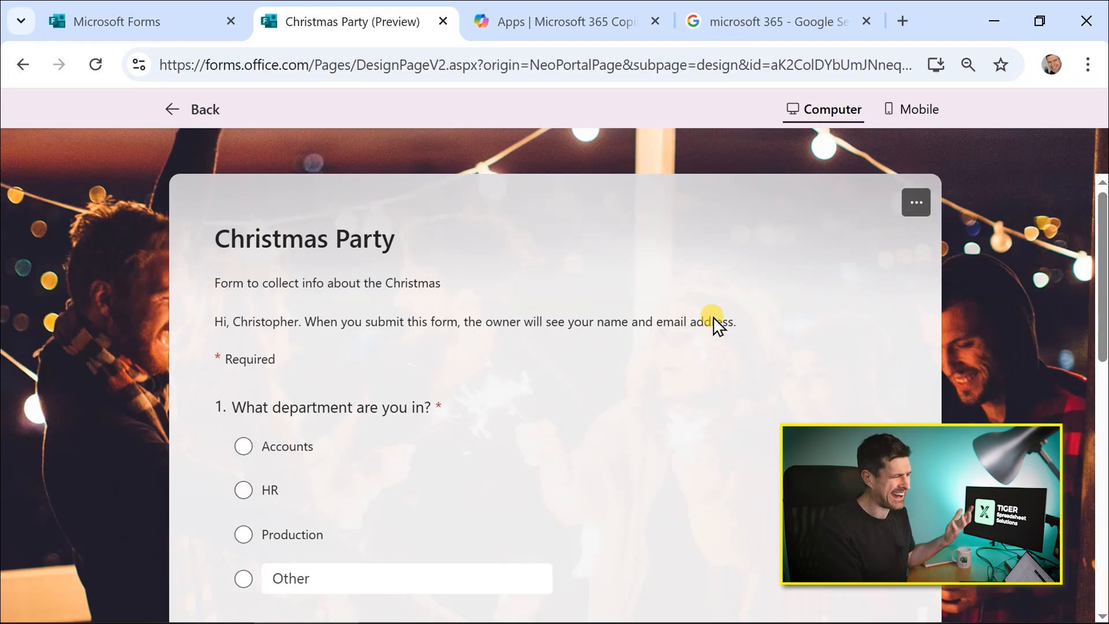
scroll(713, 320, "down", 4)
scroll(713, 321, "down", 7)
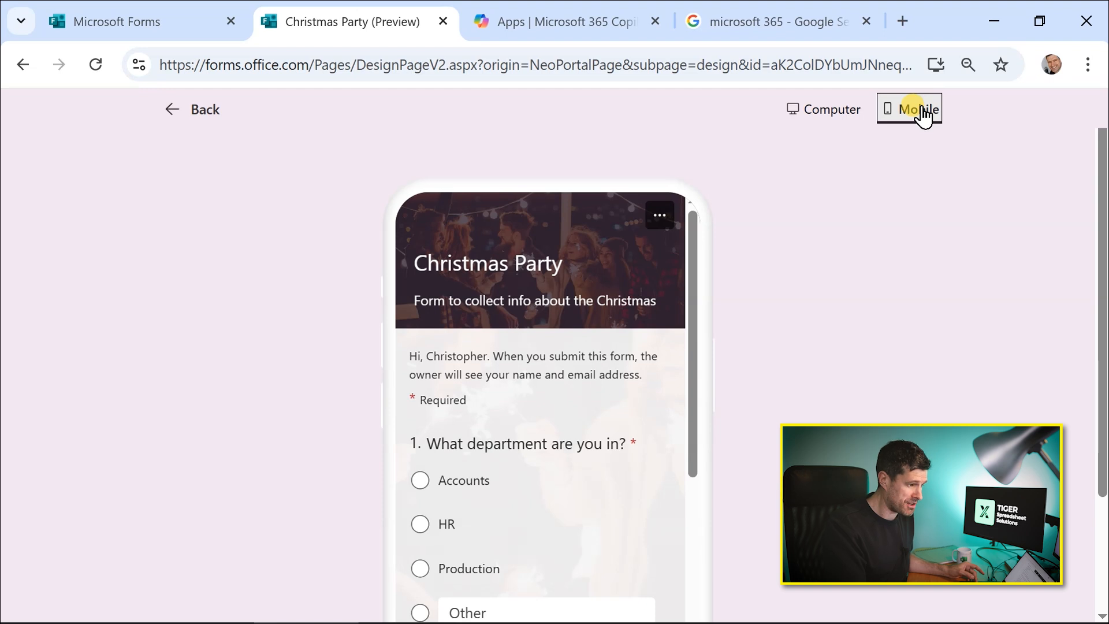
scroll(855, 420, "down", 3)
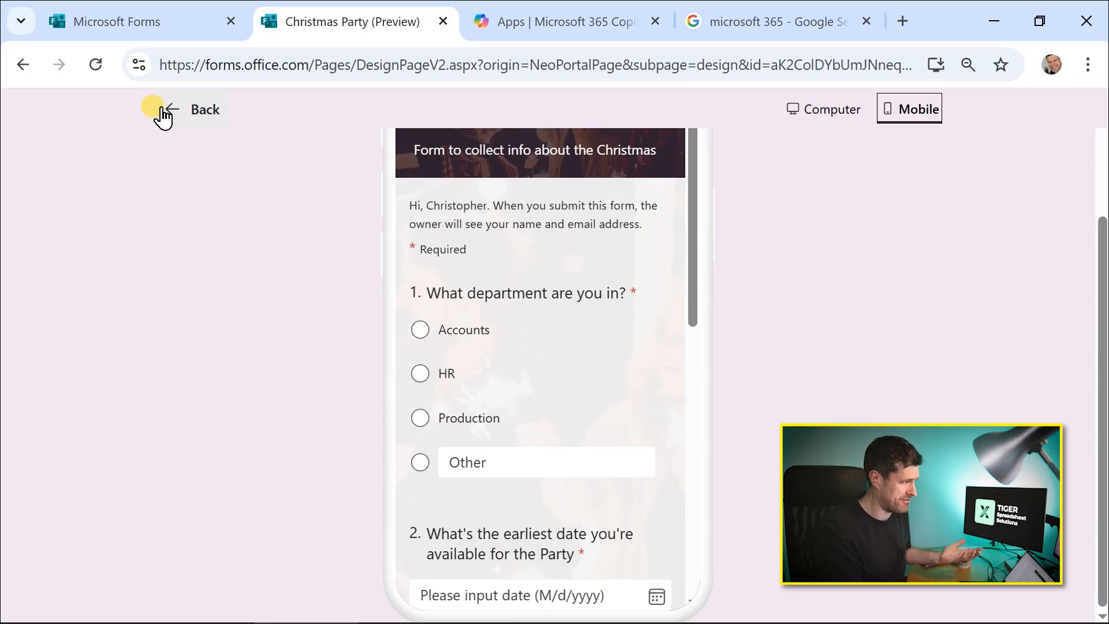
left_click(192, 119)
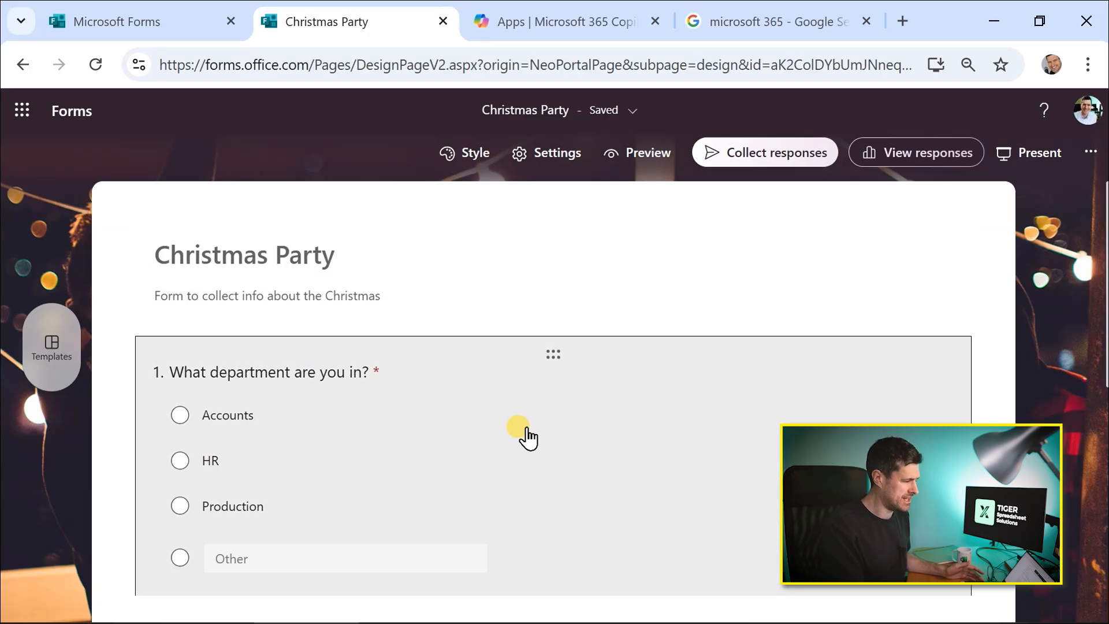
- Try moving the department question below the date question, and restore it to first place
left_click(528, 430)
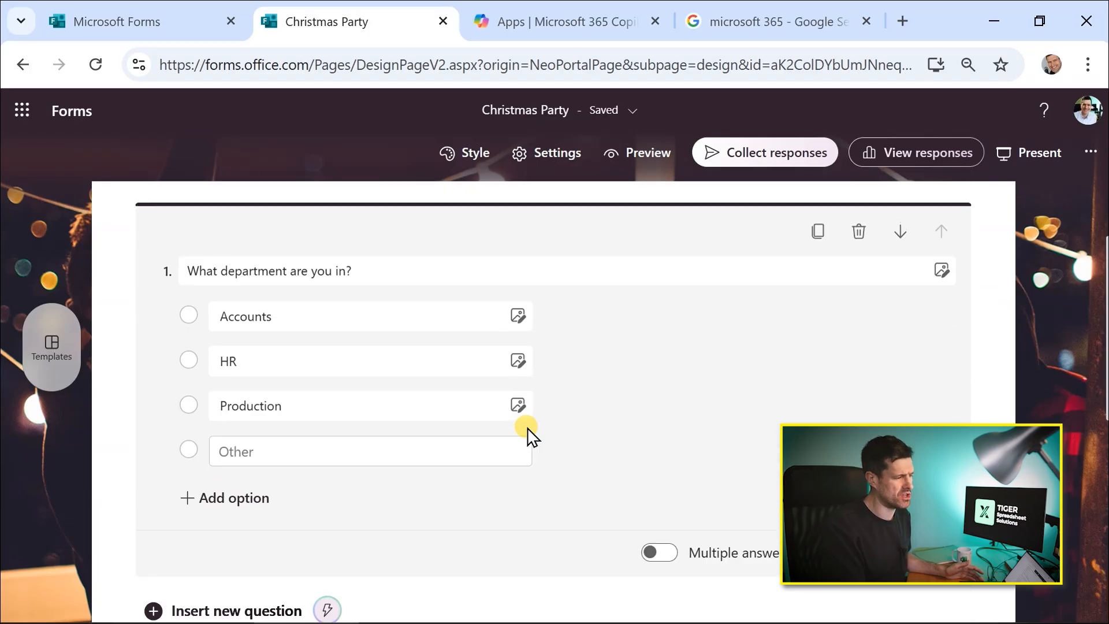
left_click(907, 236)
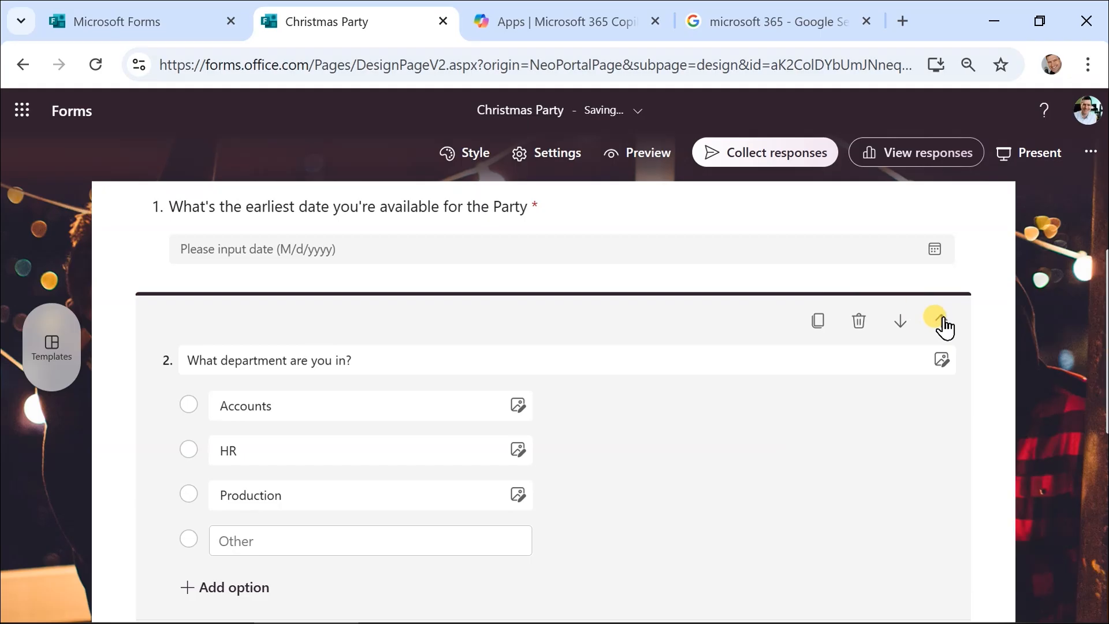
left_click(942, 321)
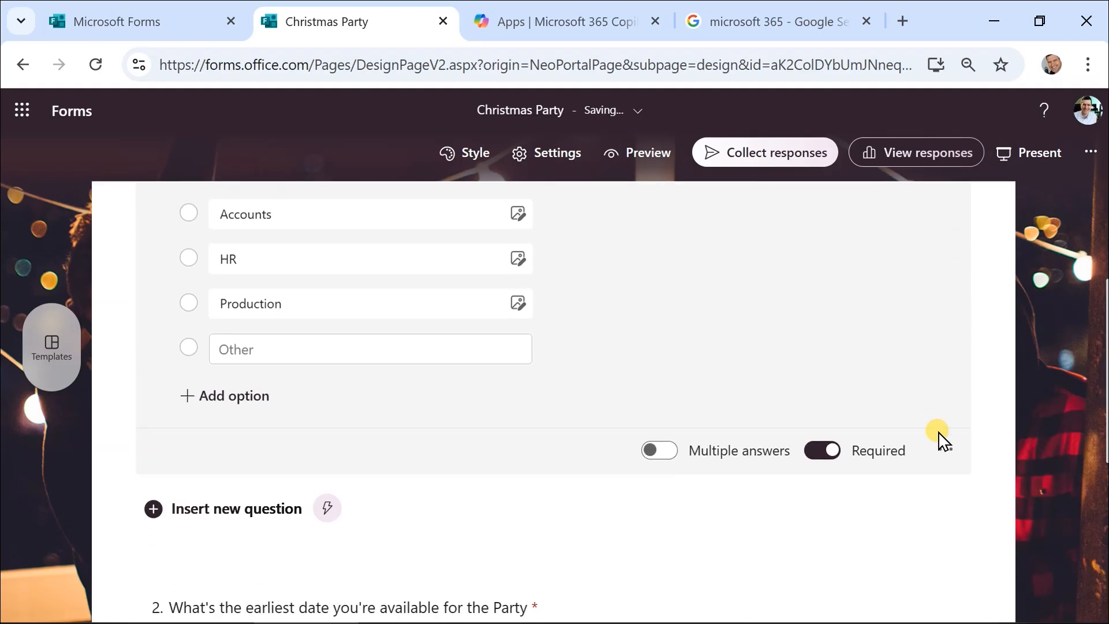
left_click(945, 450)
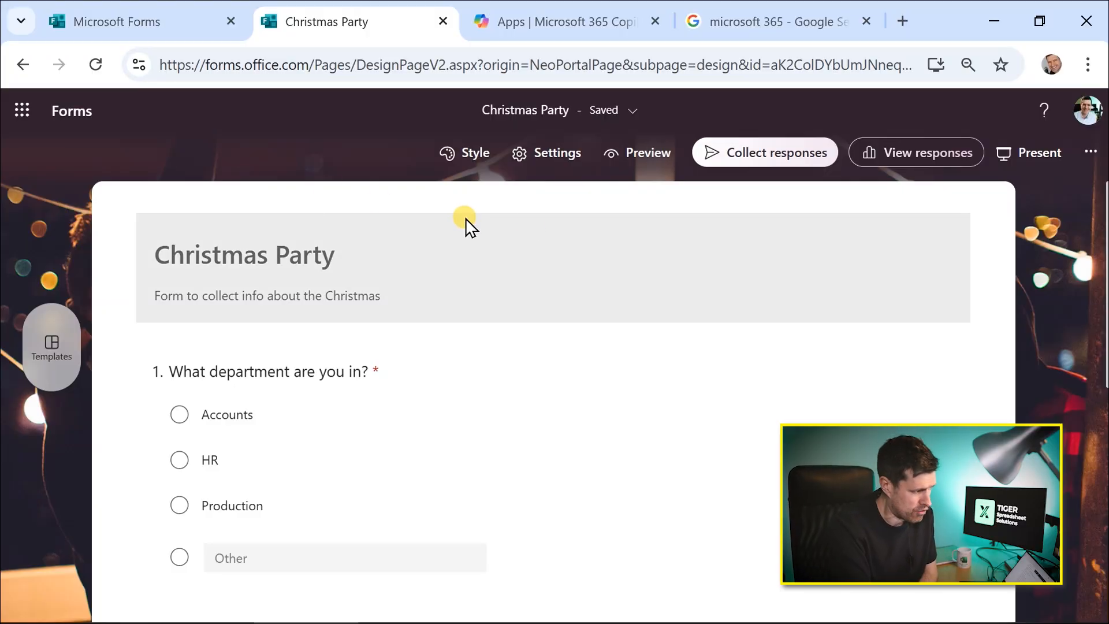
- Open the form's response collection settings and allow anyone to respond
left_click(782, 155)
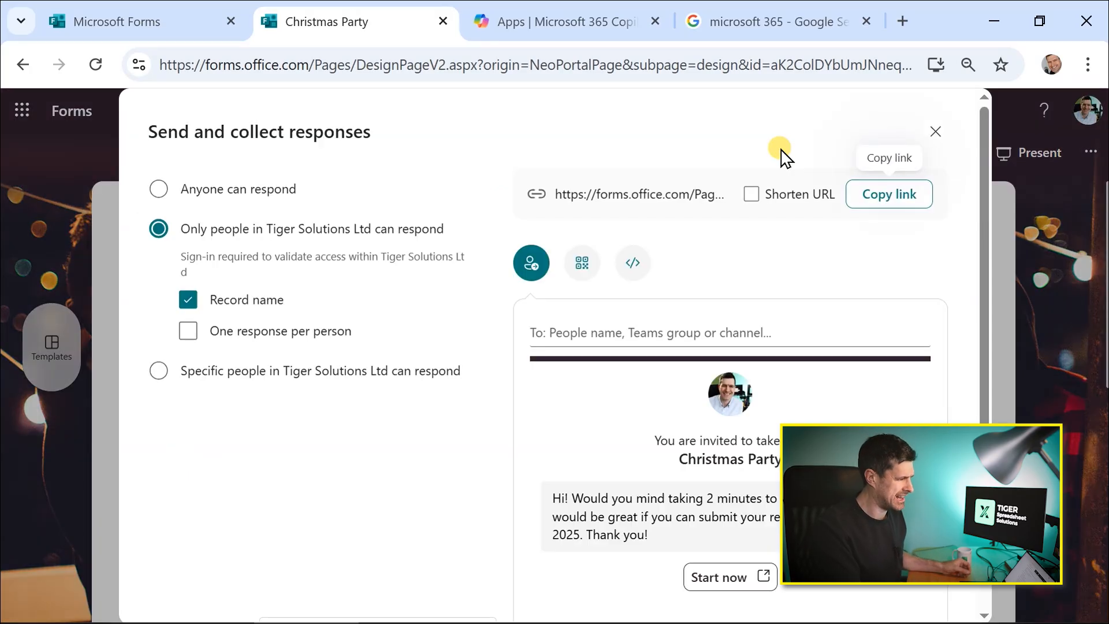
scroll(293, 511, "down", 3)
scroll(293, 511, "up", 3)
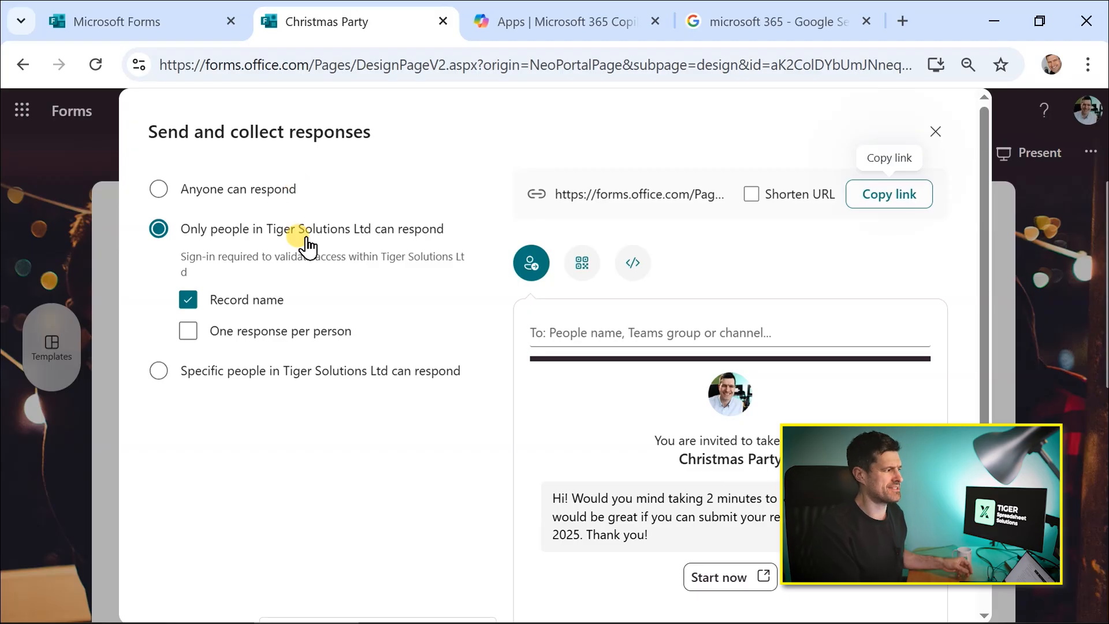
left_click(265, 198)
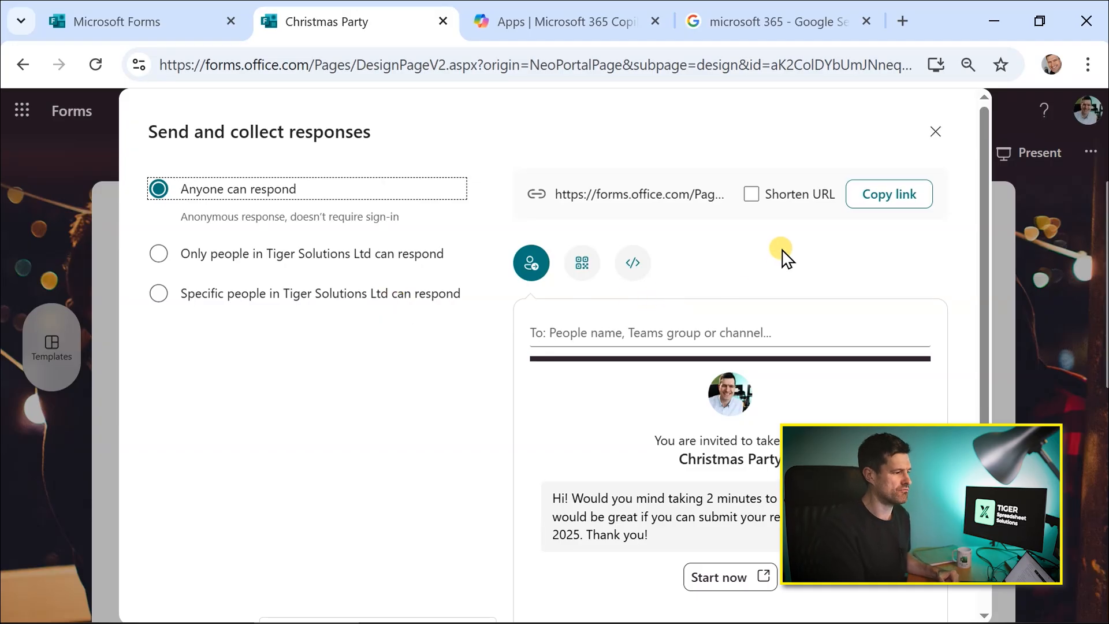
- Look through the QR code, embed and invitation sharing options, and copy the shortened form link
left_click(580, 265)
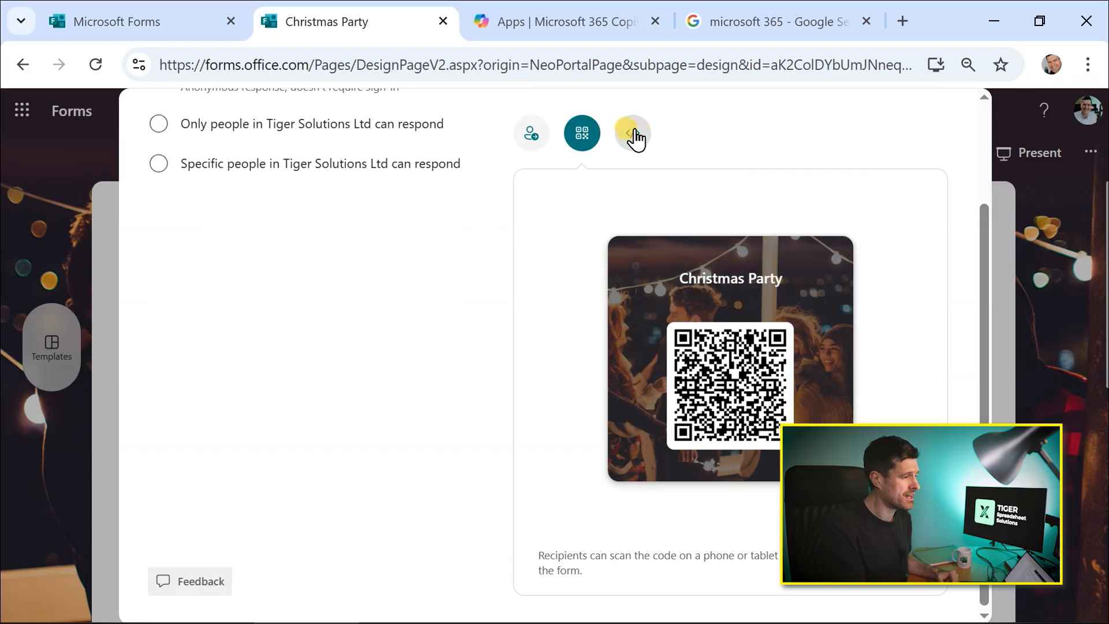
left_click(634, 135)
left_click(584, 134)
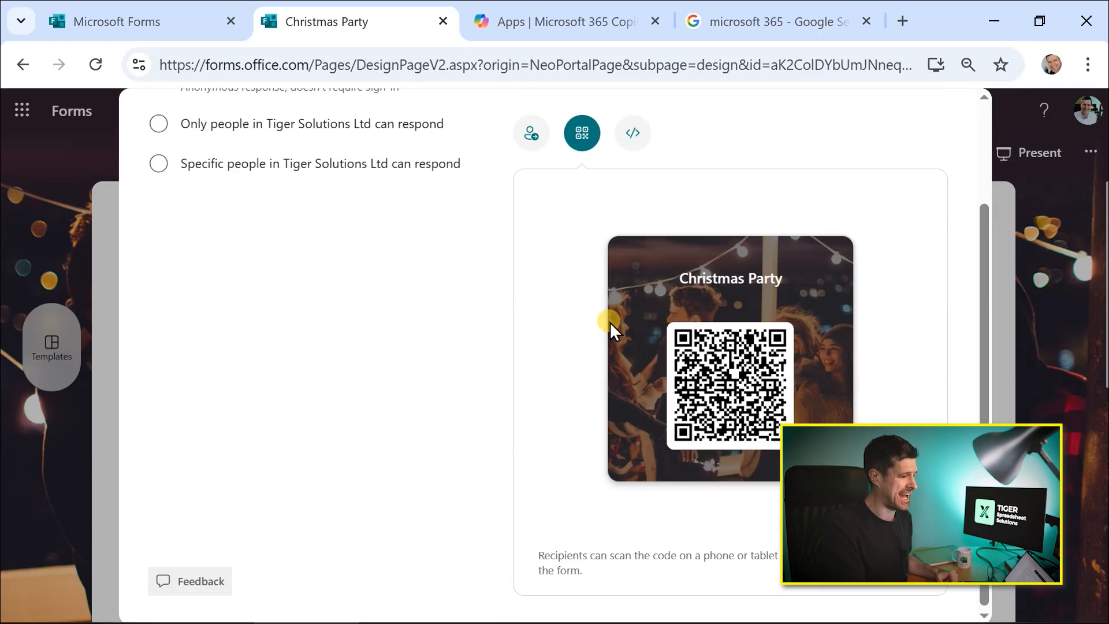
scroll(612, 337, "up", 2)
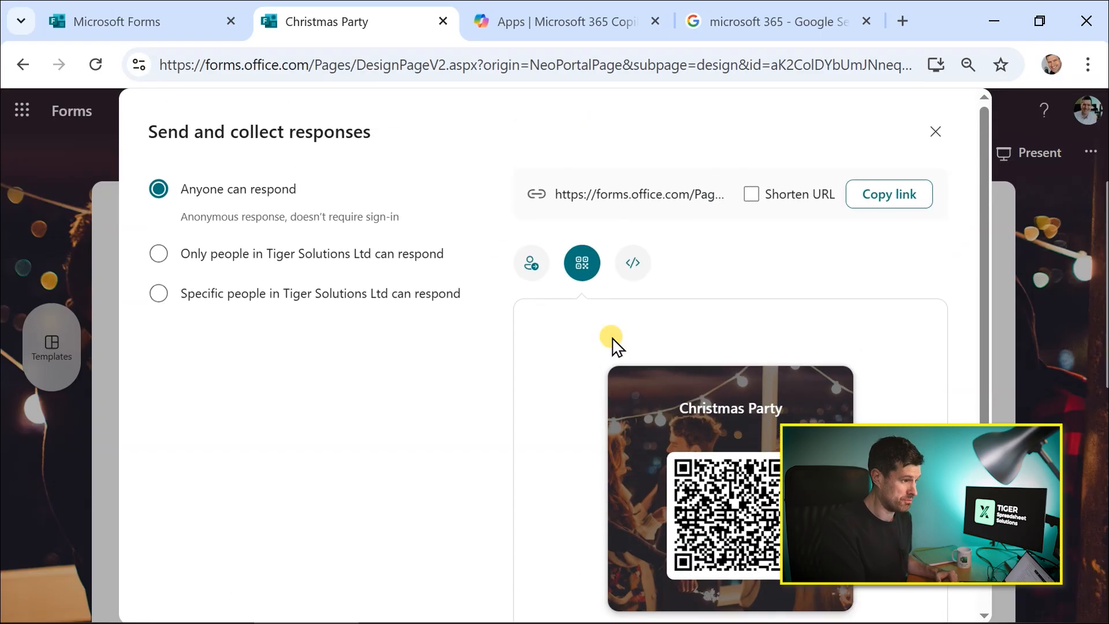
left_click(531, 266)
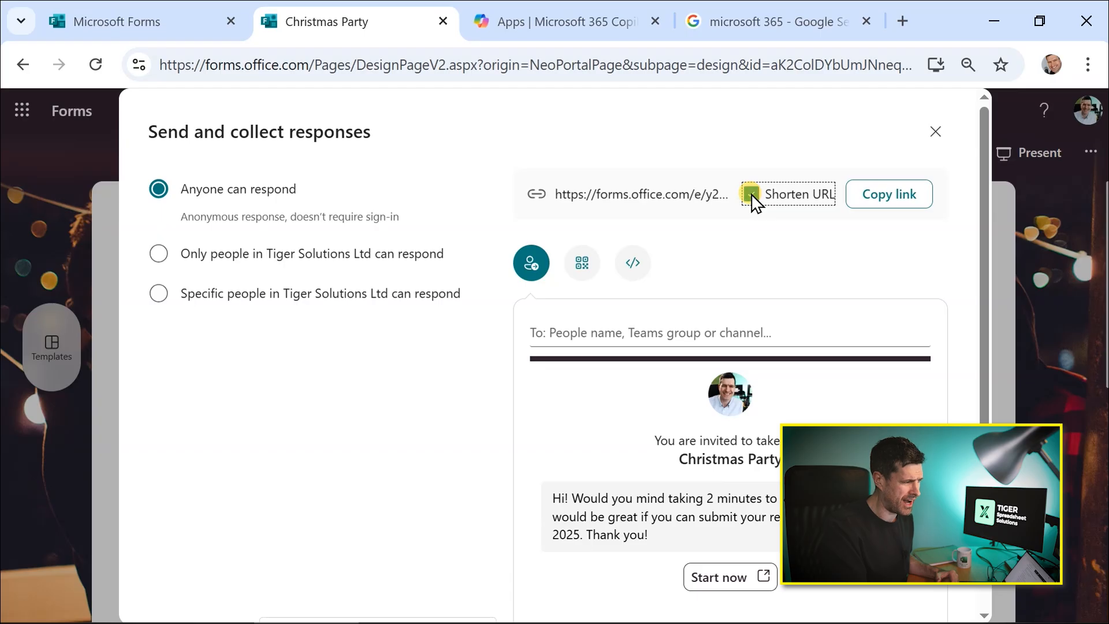
left_click(888, 199)
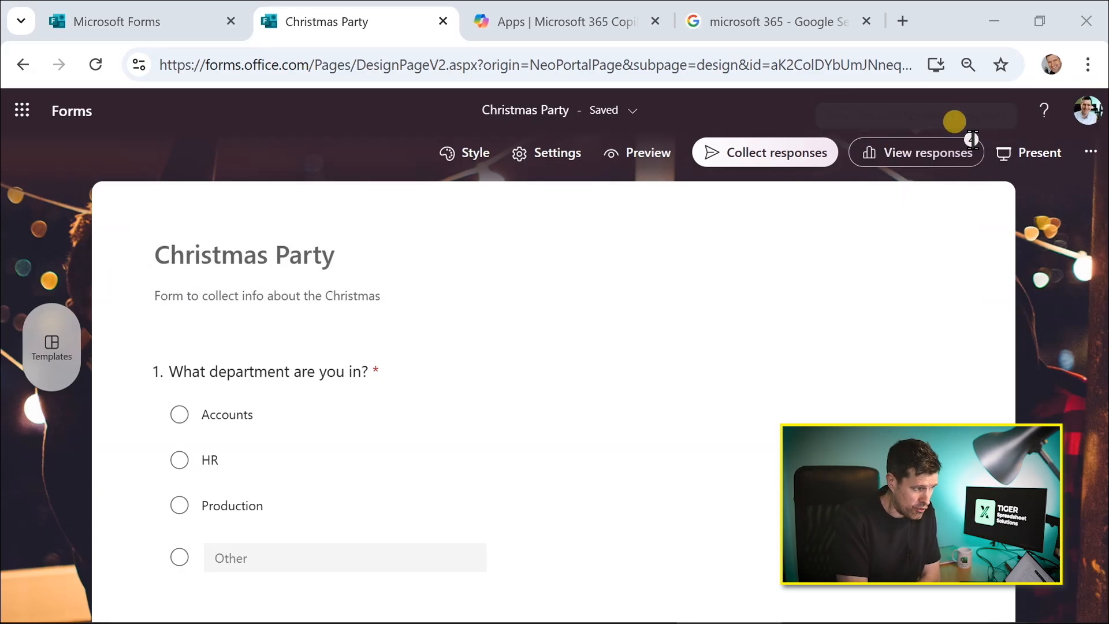
- Examine the response overview and the result summaries for the department, date and cuisine questions
left_click(927, 150)
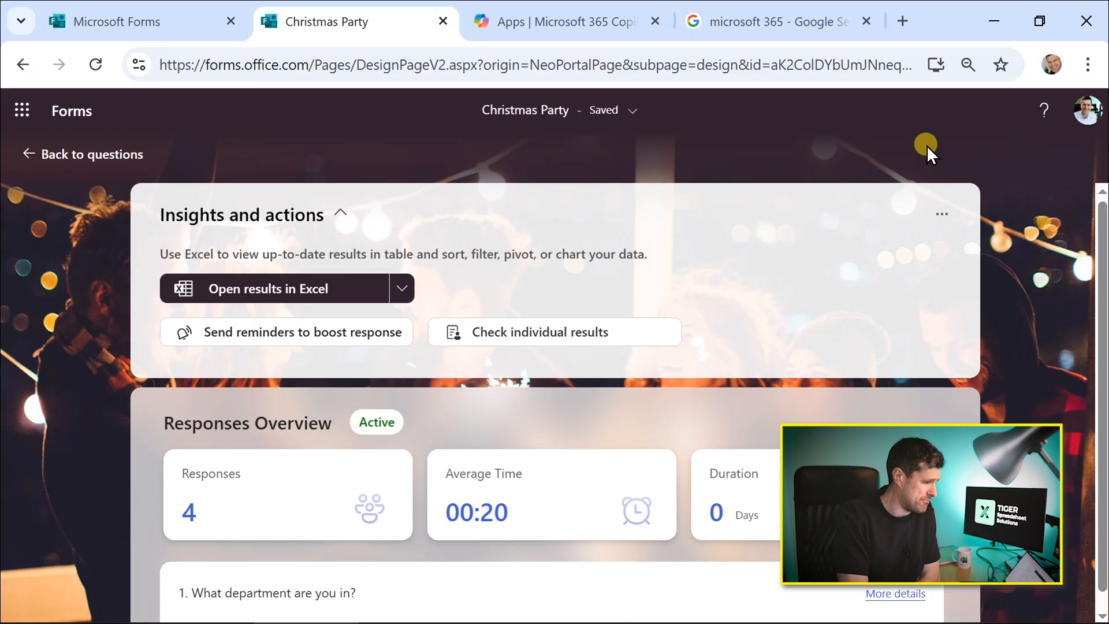
scroll(838, 380, "down", 2)
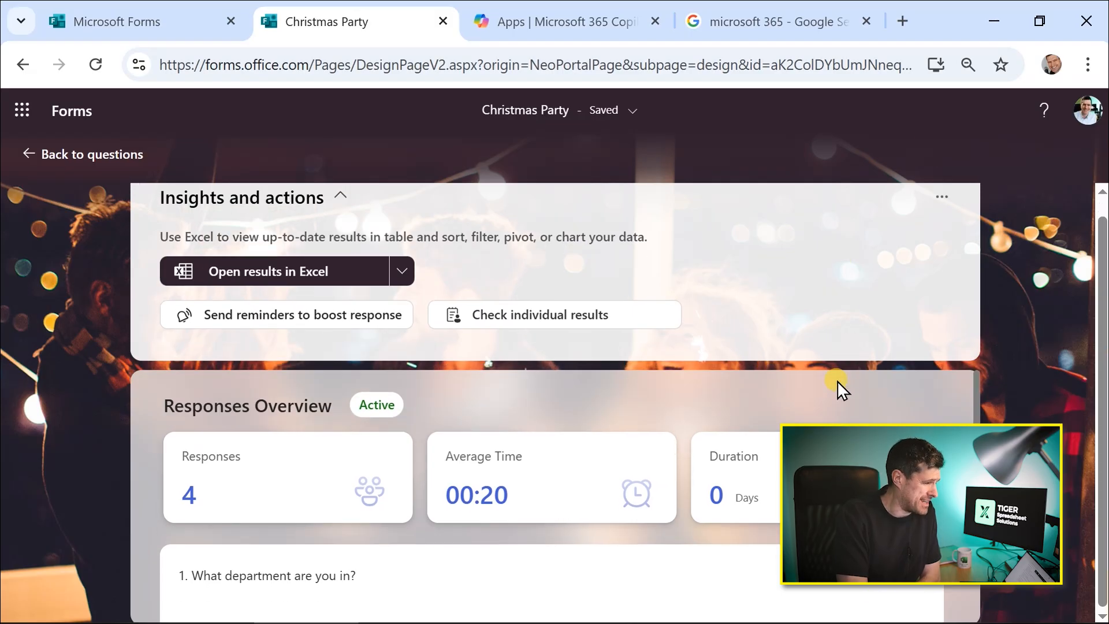
scroll(837, 381, "down", 2)
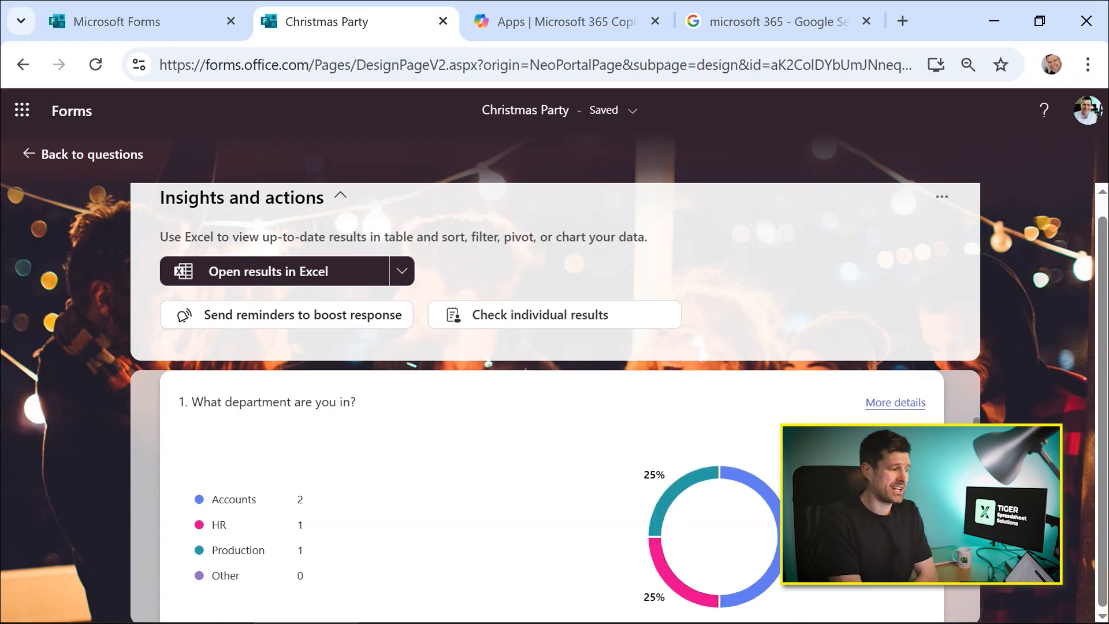
scroll(837, 381, "down", 1)
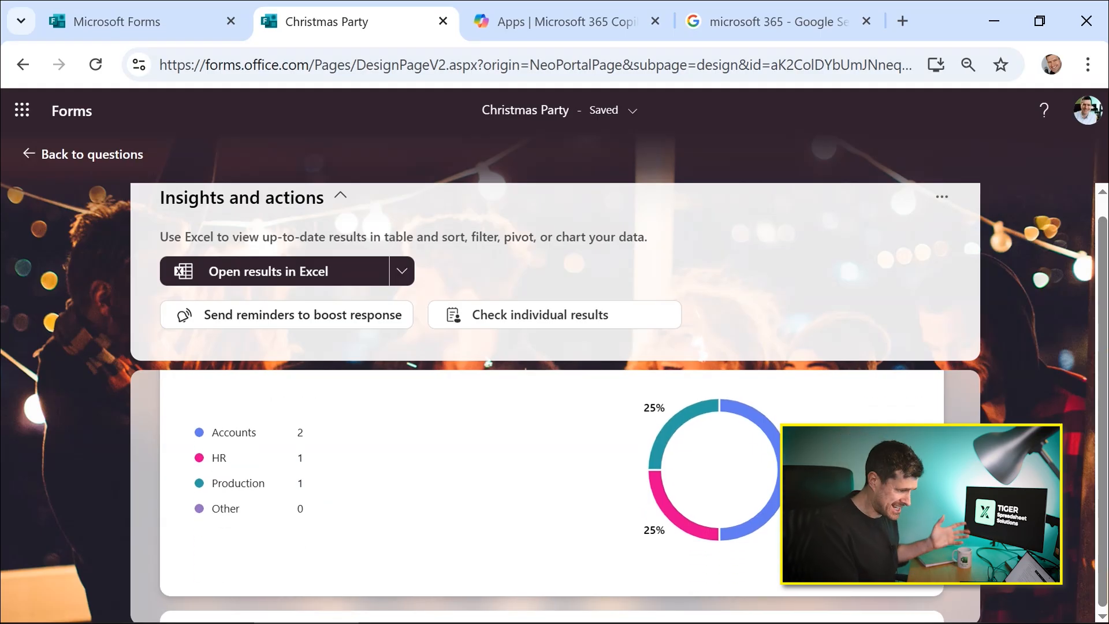
scroll(551, 491, "down", 4)
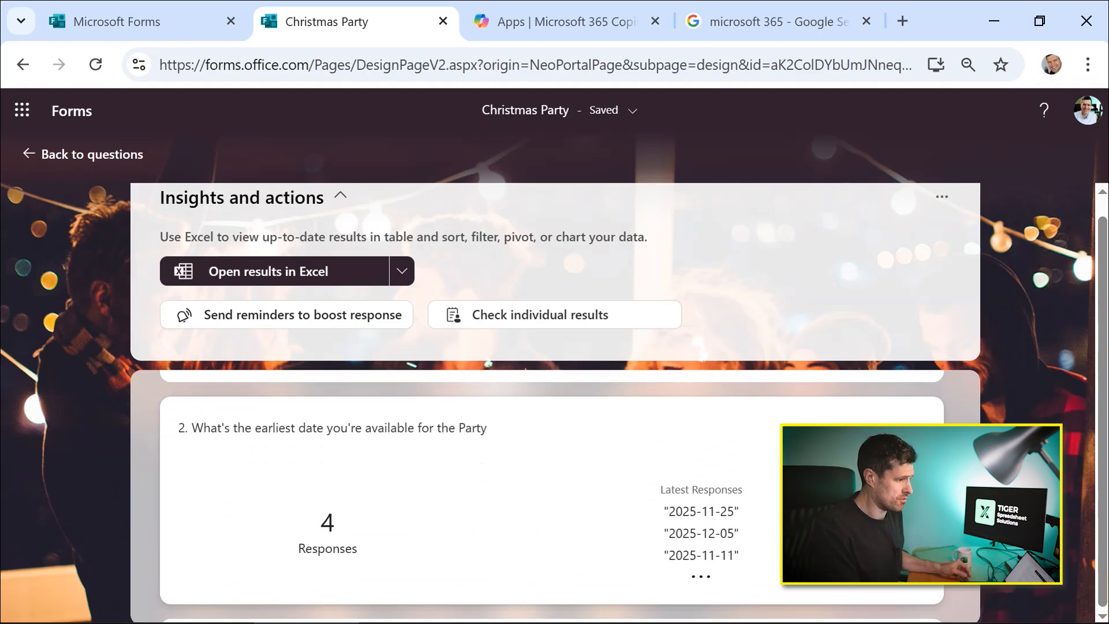
scroll(552, 491, "down", 3)
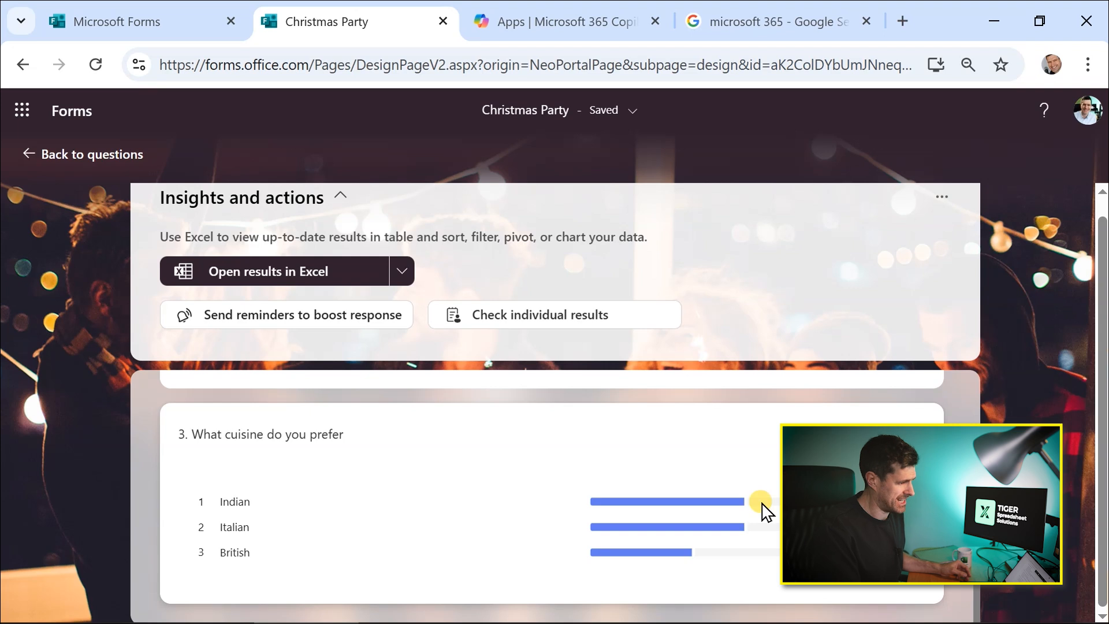
scroll(714, 509, "up", 5)
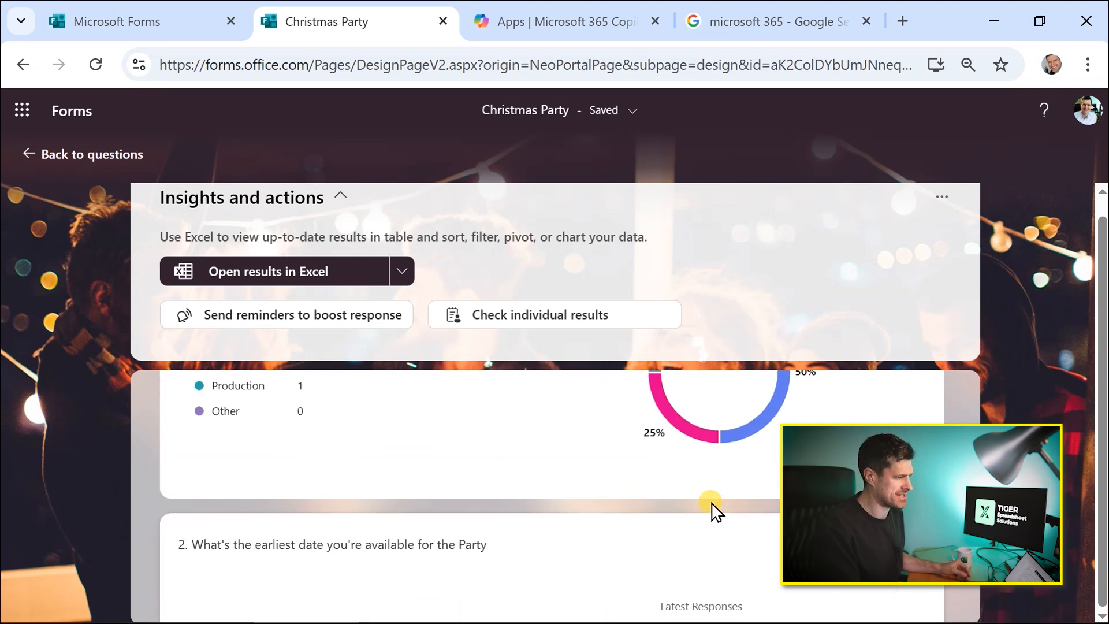
scroll(716, 512, "up", 2)
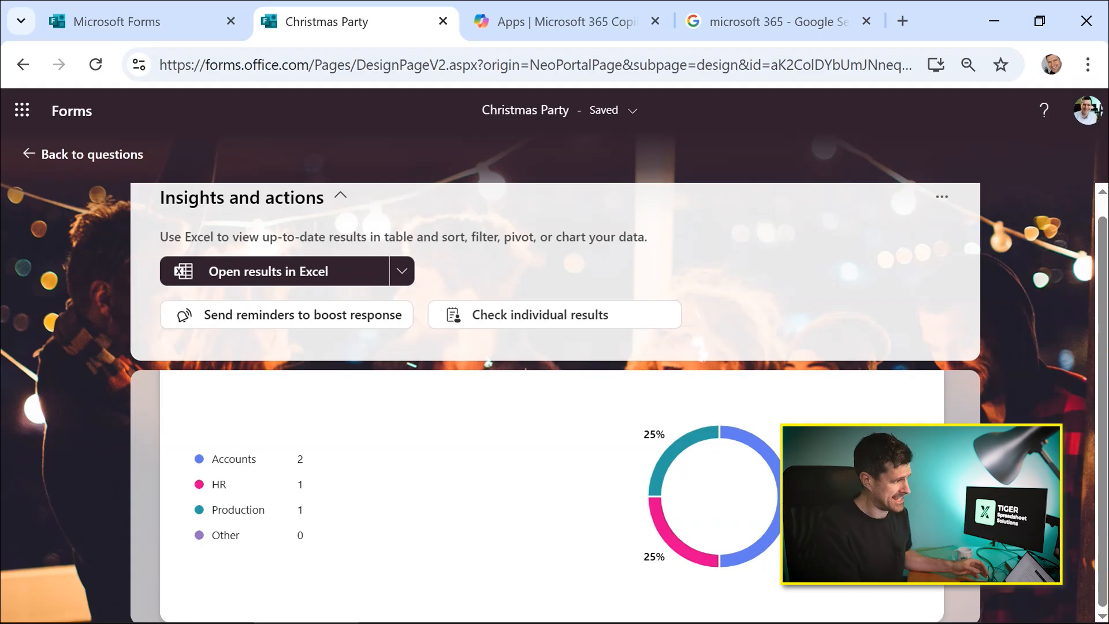
- Open the Christmas Party form's response results in Excel
left_click(305, 271)
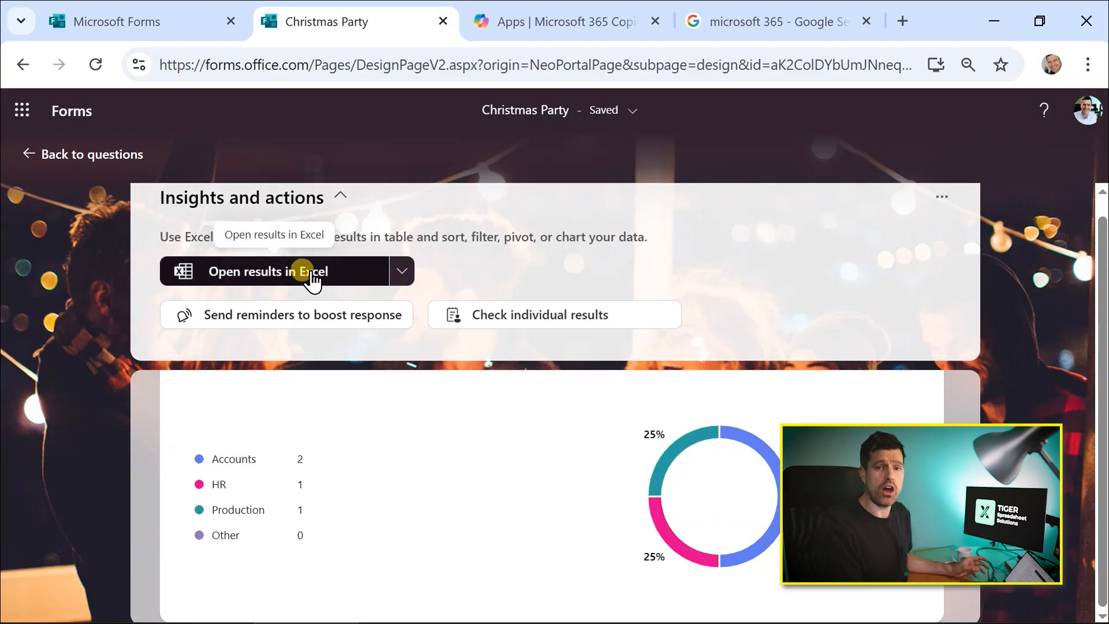
left_click(312, 276)
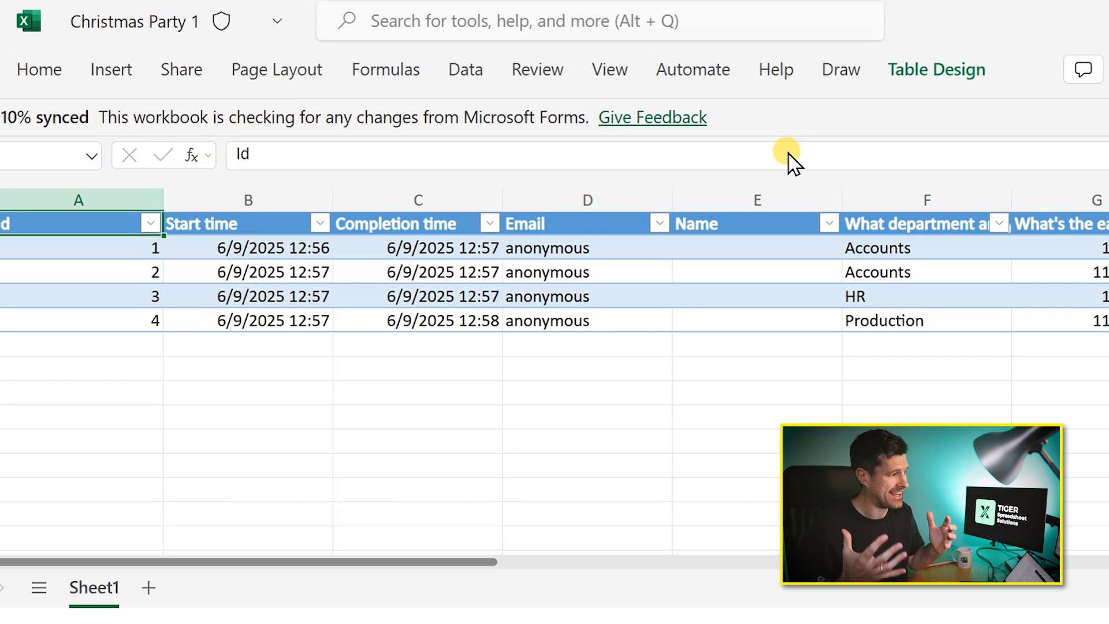
- Examine the first response across the synced table's columns, from the ID and completion time to the department, date and cuisine answers
left_click(194, 298)
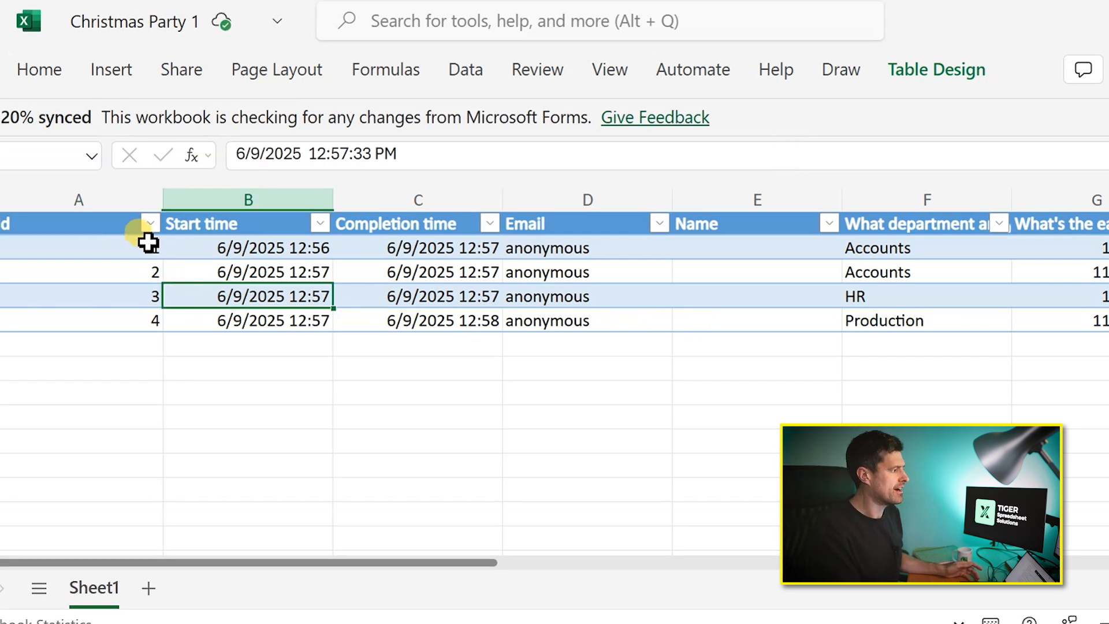
left_click(91, 250)
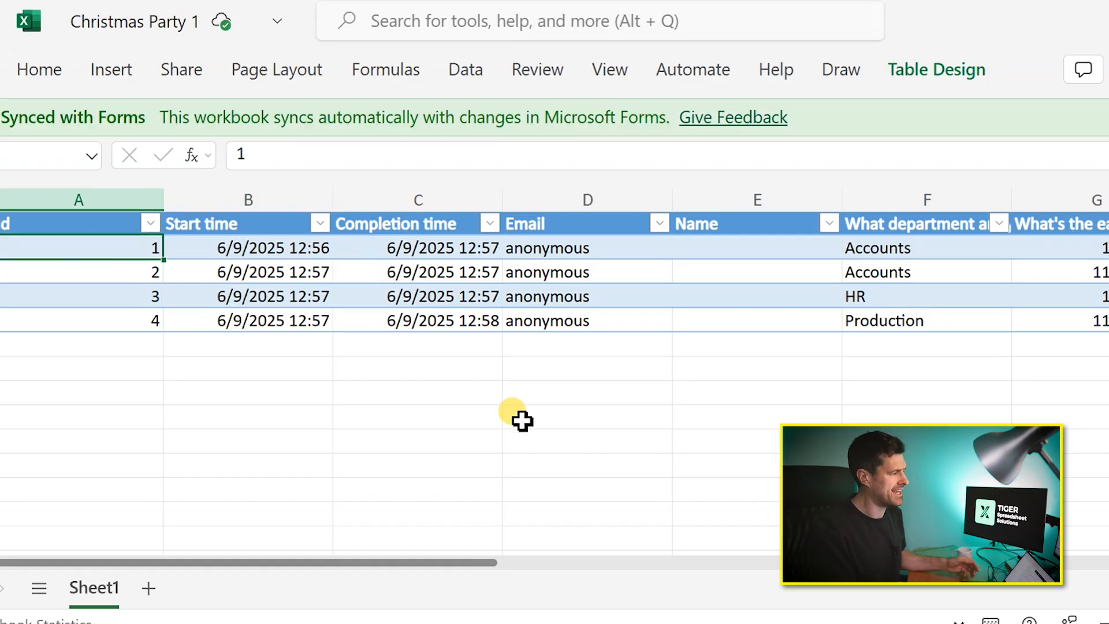
key("Right")
key("Right")
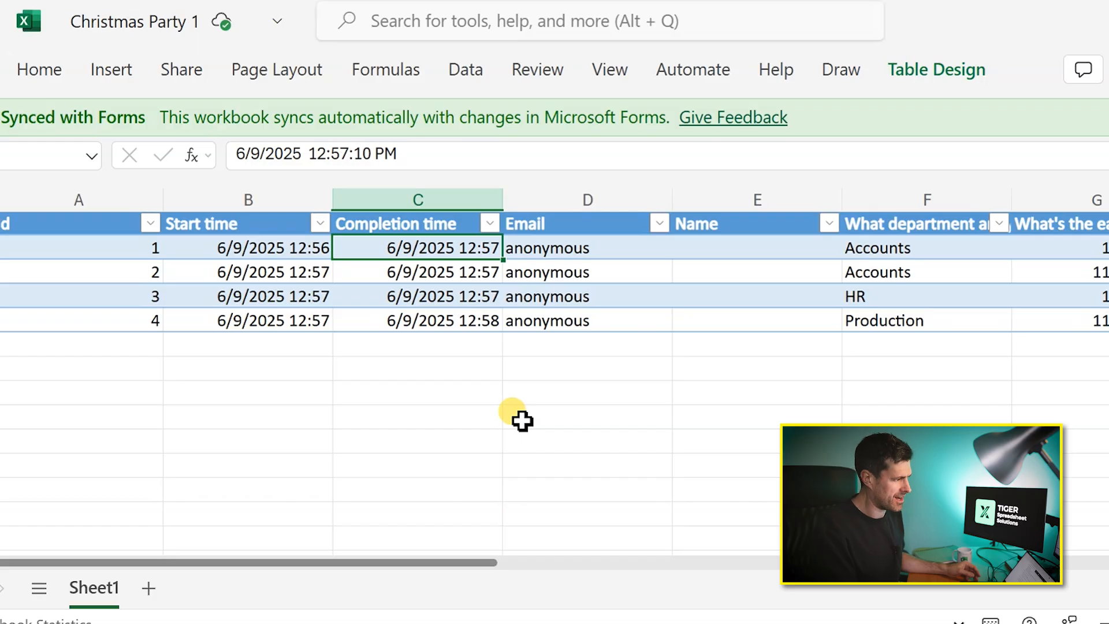
key("Right")
key("Right")
key("Right")
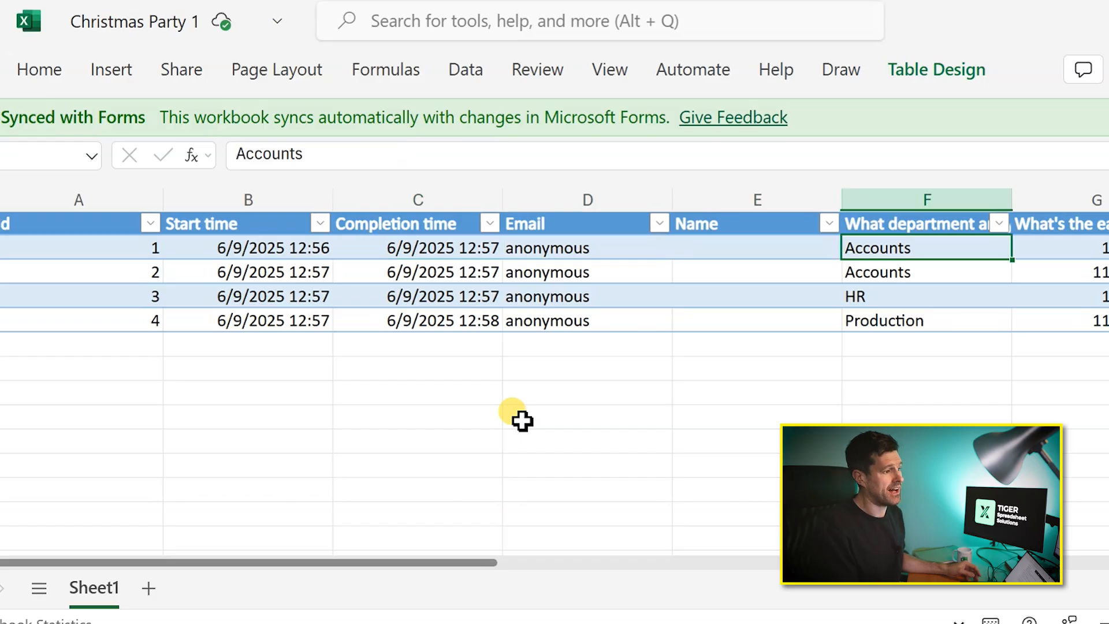
key("Right")
key("Right")
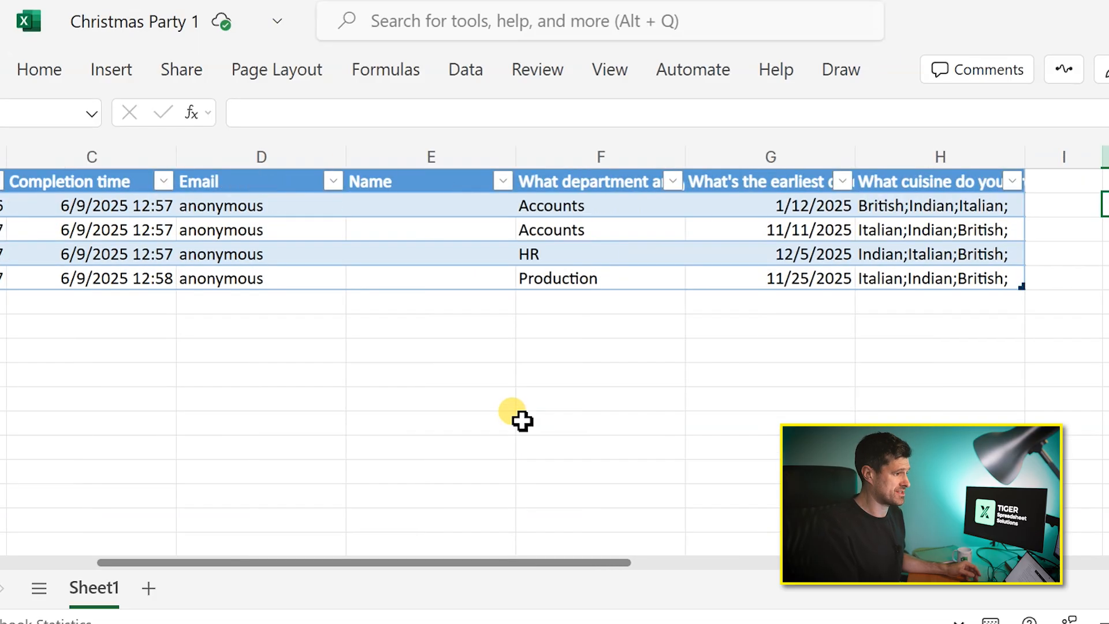
key("Left")
key("Left")
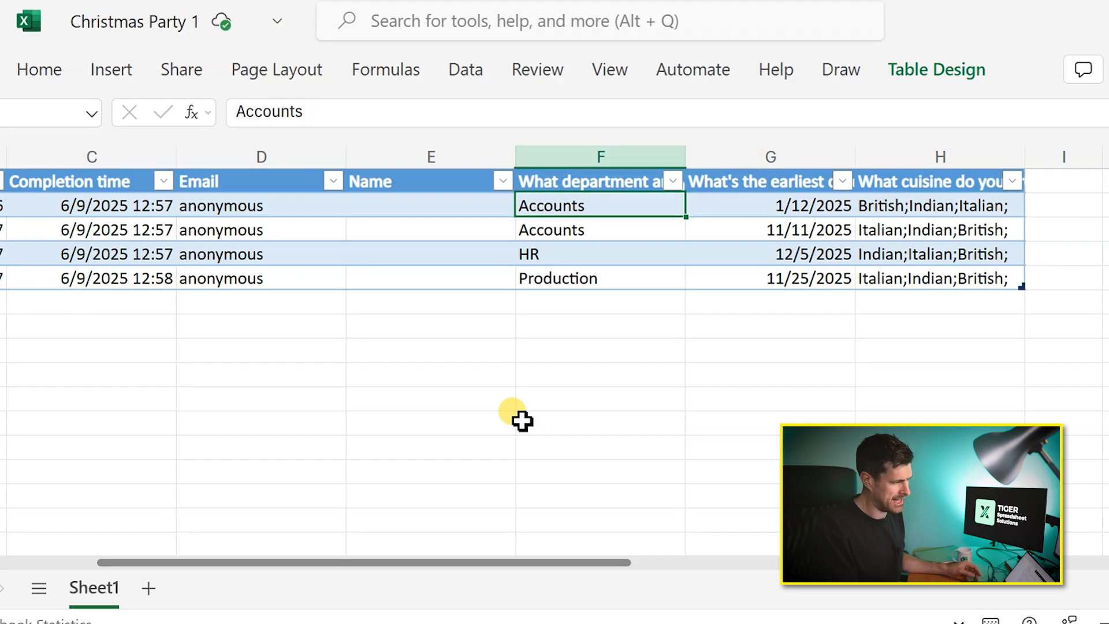
key("Right")
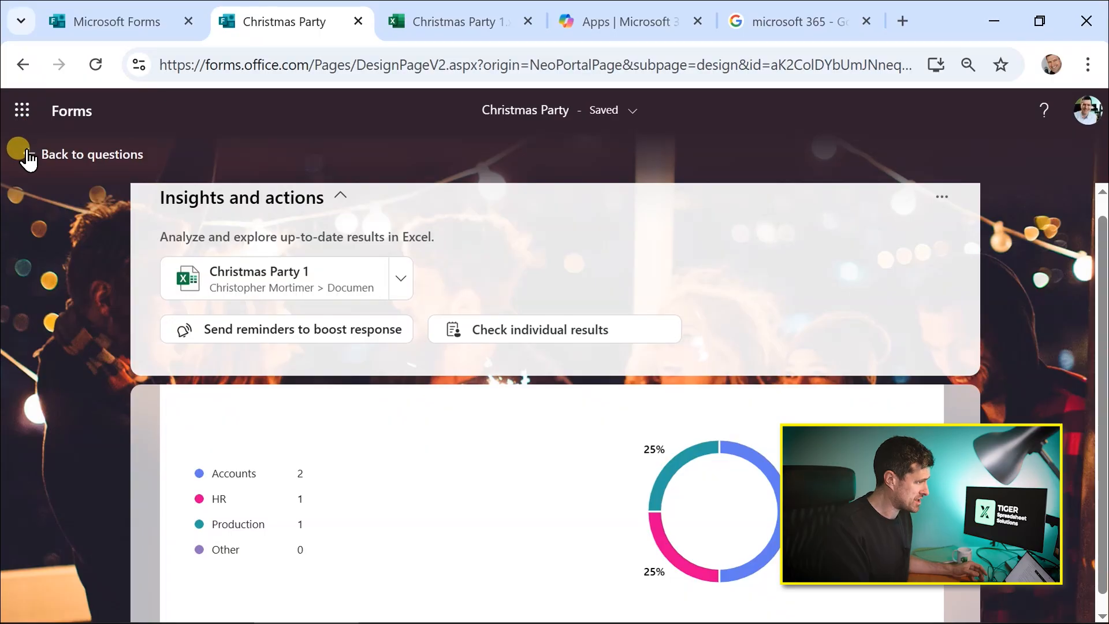
- Open the Christmas Party form's preview from its questions view and choose HR as the department
left_click(27, 152)
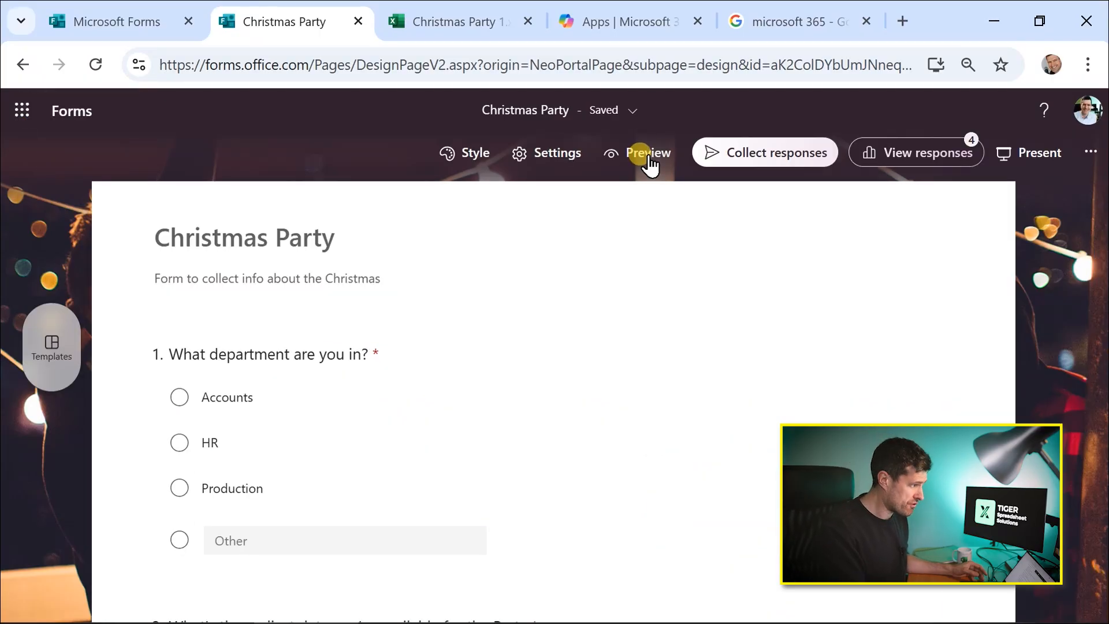
left_click(648, 154)
left_click(244, 447)
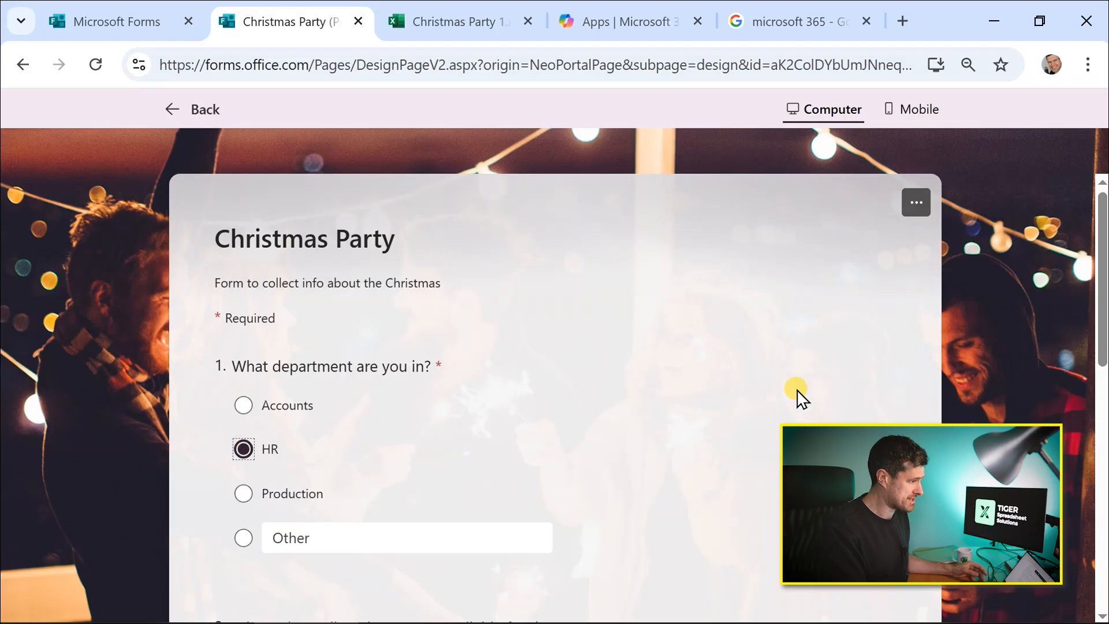
- Set the earliest available date for the party to 11/18/2025
scroll(799, 399, "down", 6)
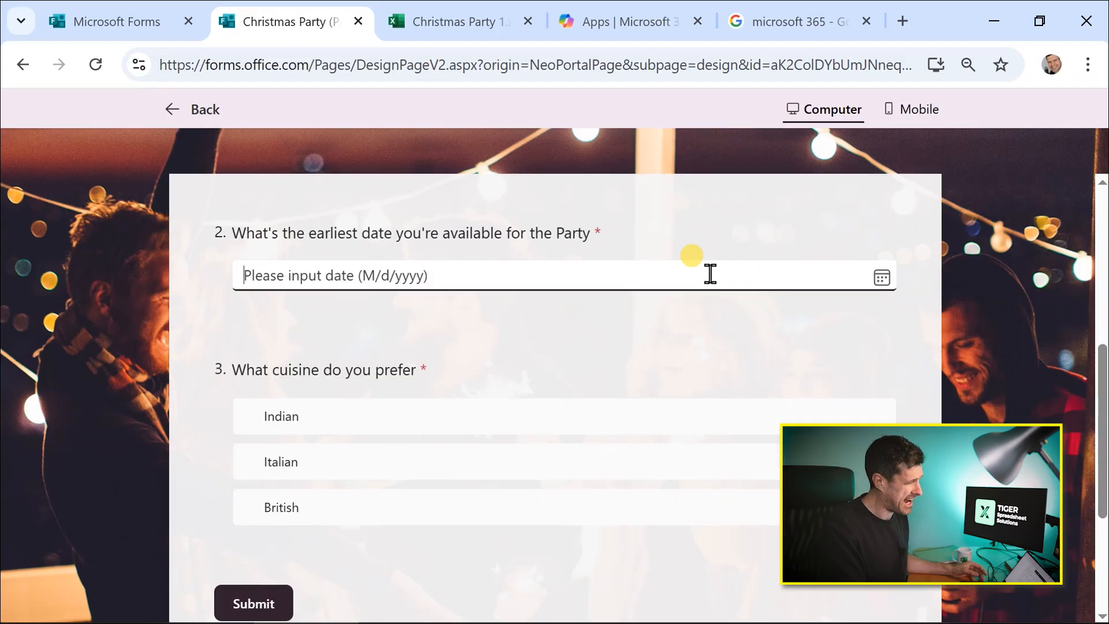
left_click(381, 316)
left_click(382, 316)
left_click(381, 316)
left_click(381, 317)
left_click(381, 317)
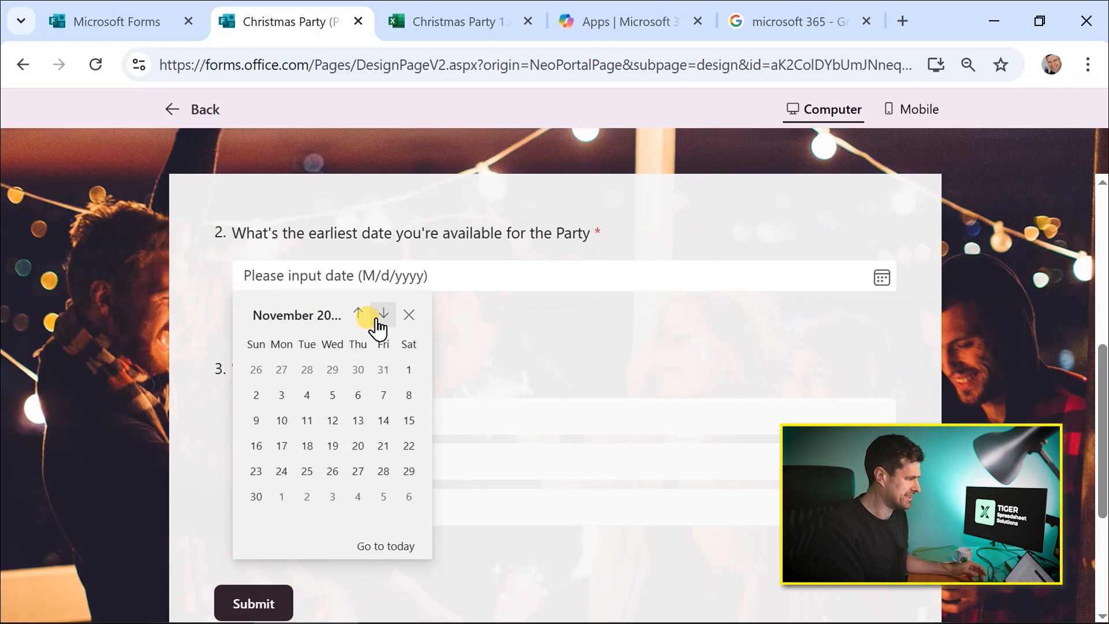
left_click(306, 447)
- Rank the preferred cuisines as Italian, British, Indian and submit the response
scroll(610, 372, "down", 1)
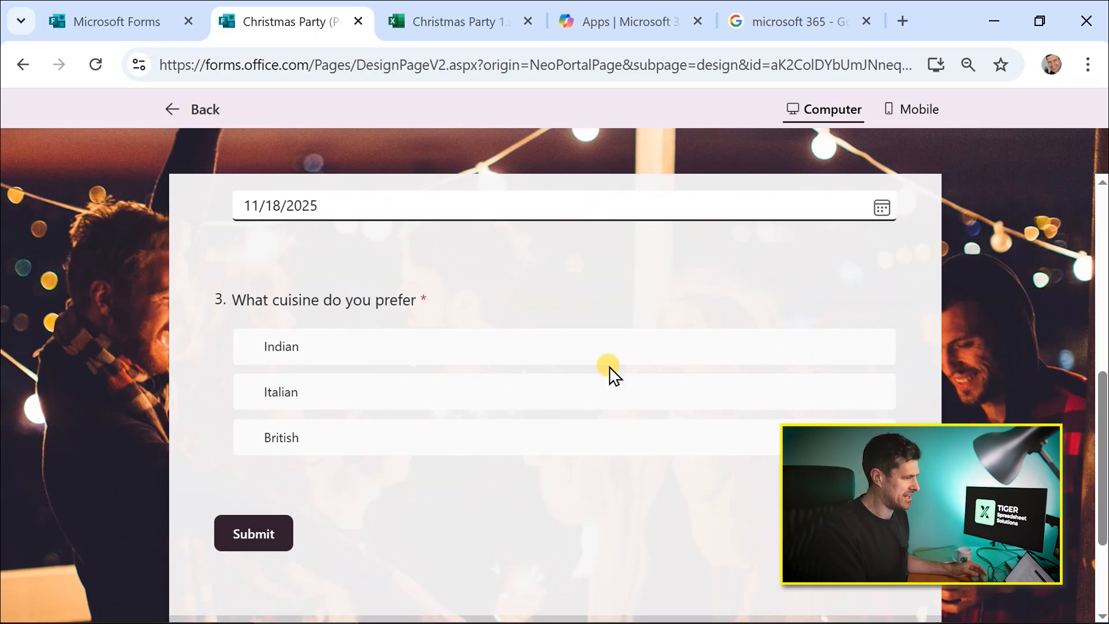
left_click(527, 345)
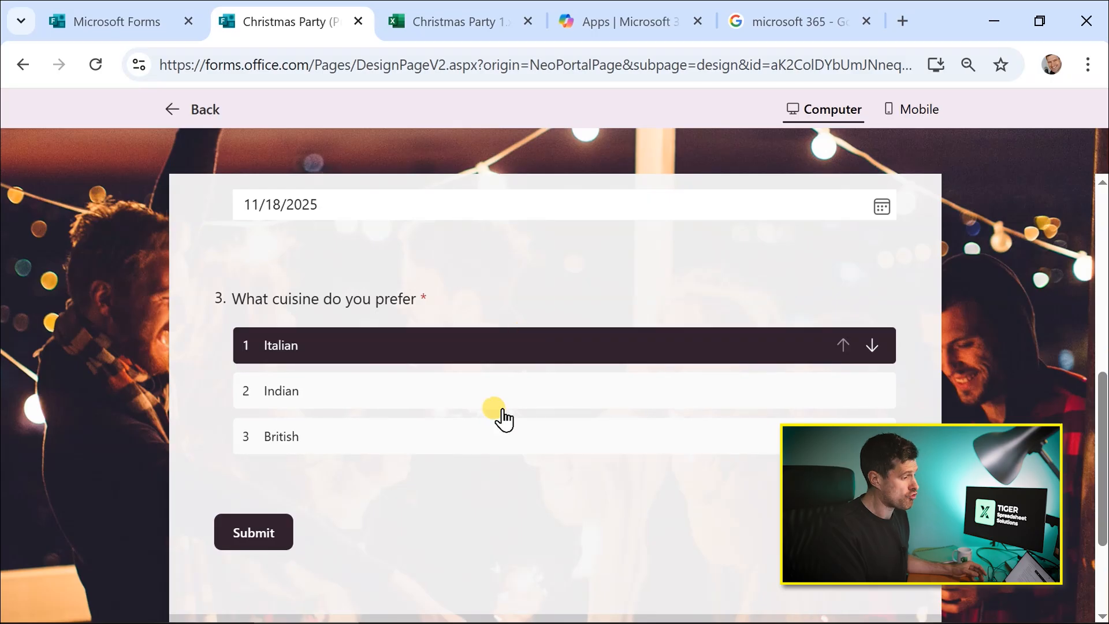
left_click_drag(484, 451, 487, 398)
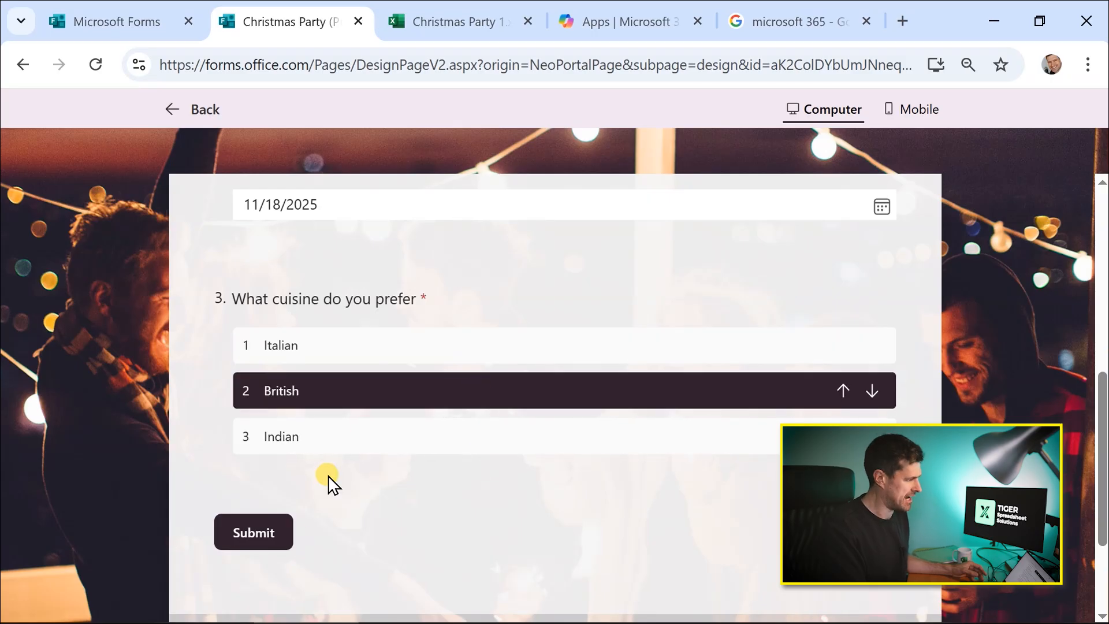
left_click(268, 538)
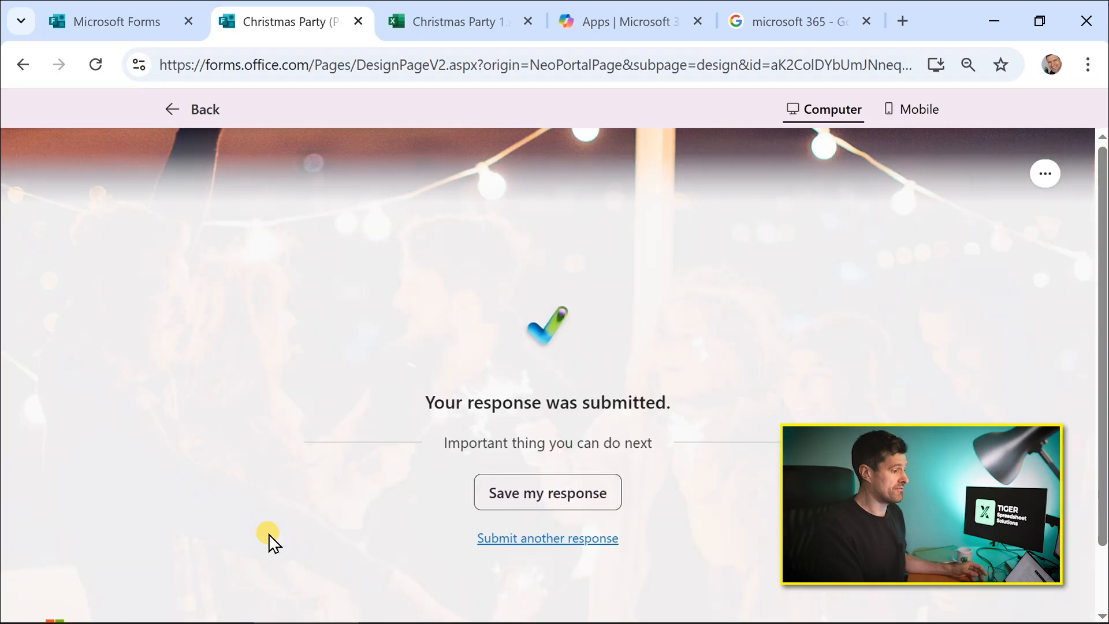
- Return to the Christmas Party 1 workbook in Excel, check the synced responses and add a new worksheet
left_click(460, 12)
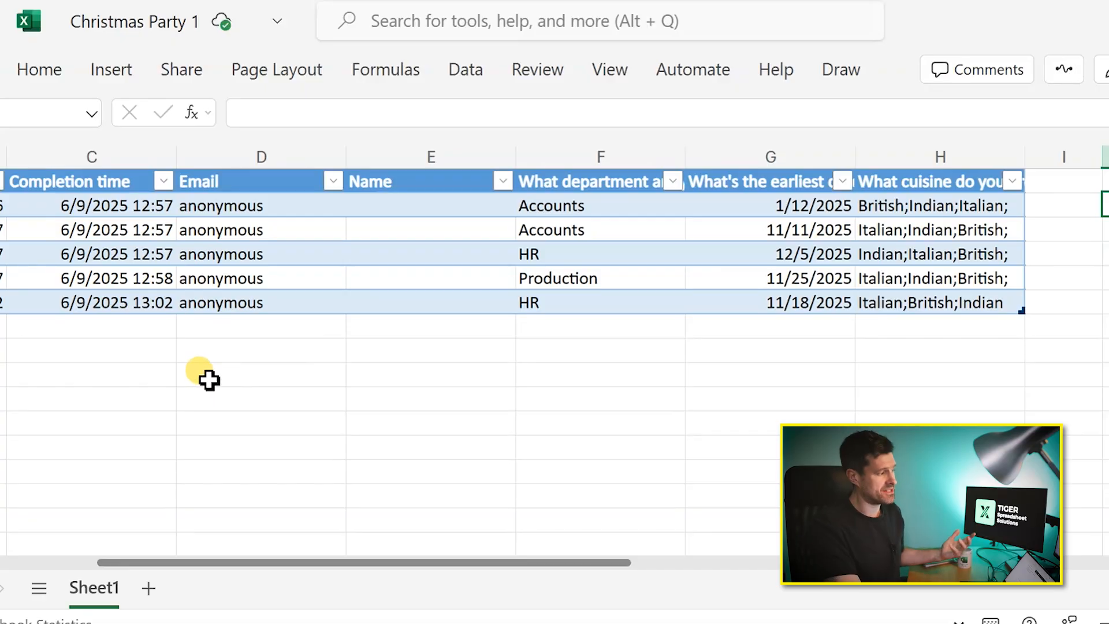
left_click(208, 380)
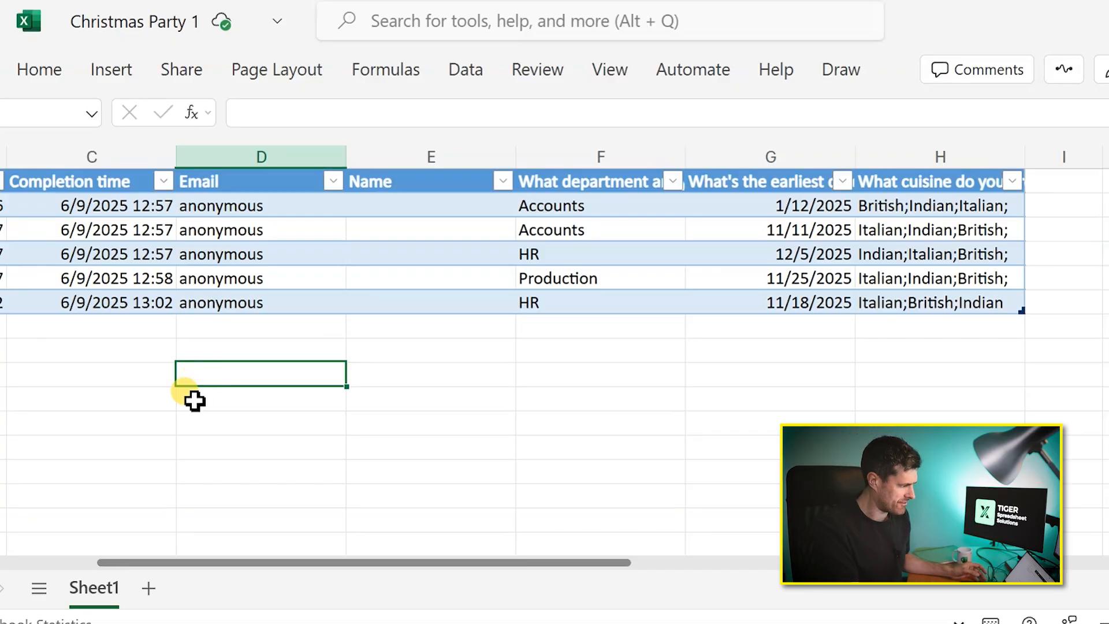
left_click(149, 588)
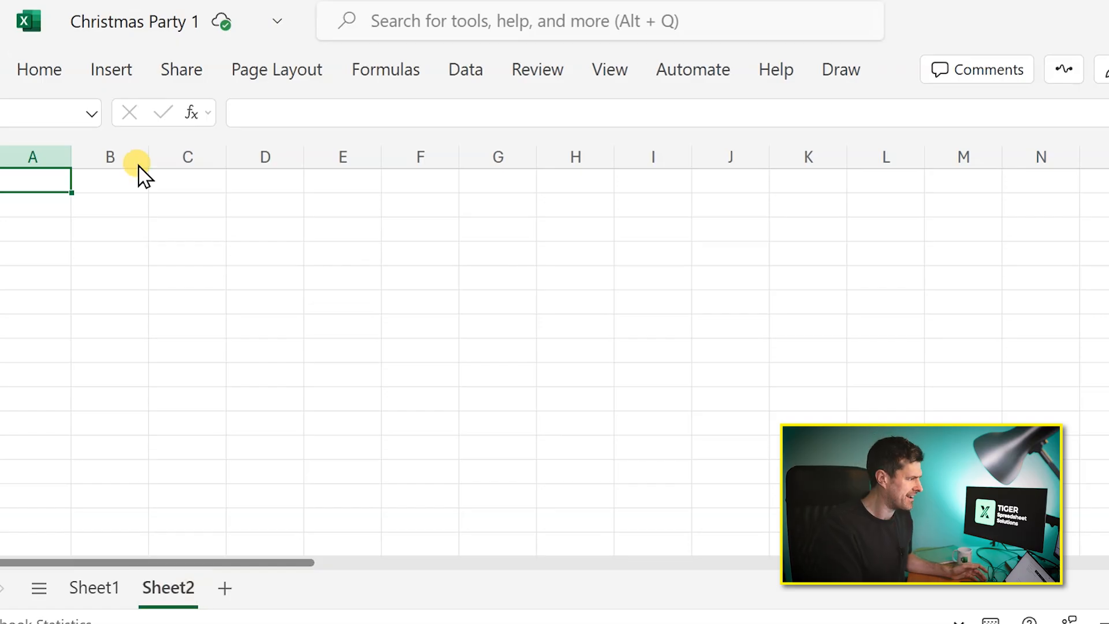
- In cell B3 of Sheet2, enter a UNIQUE formula on the response table's "What department are you in?" column
left_click(108, 227)
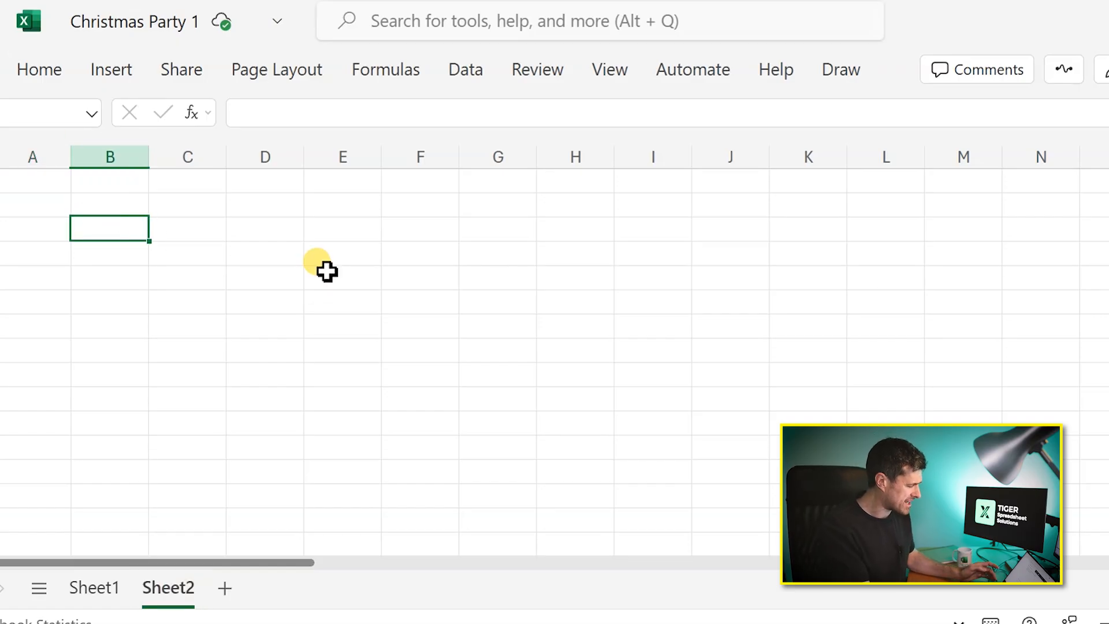
type("=unique*")
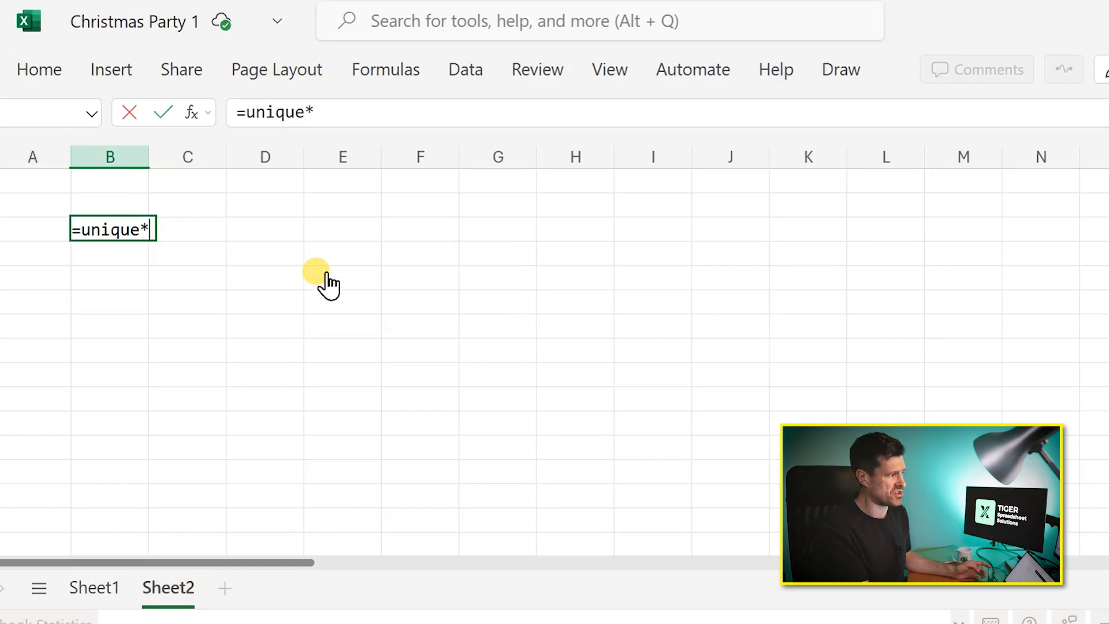
key("BackSpace")
type("(")
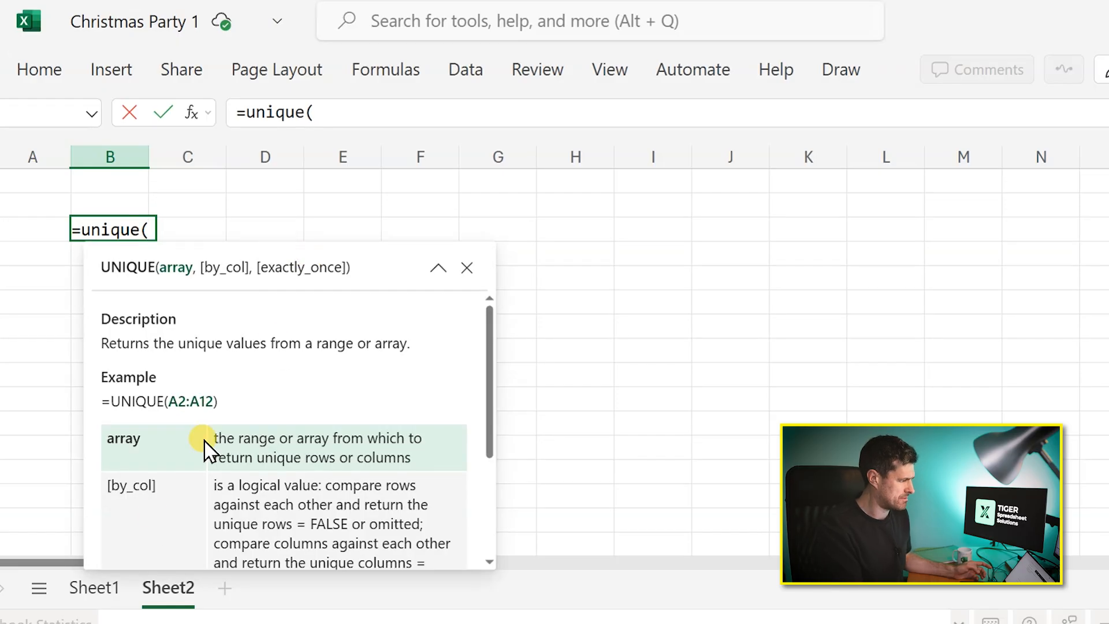
left_click(89, 588)
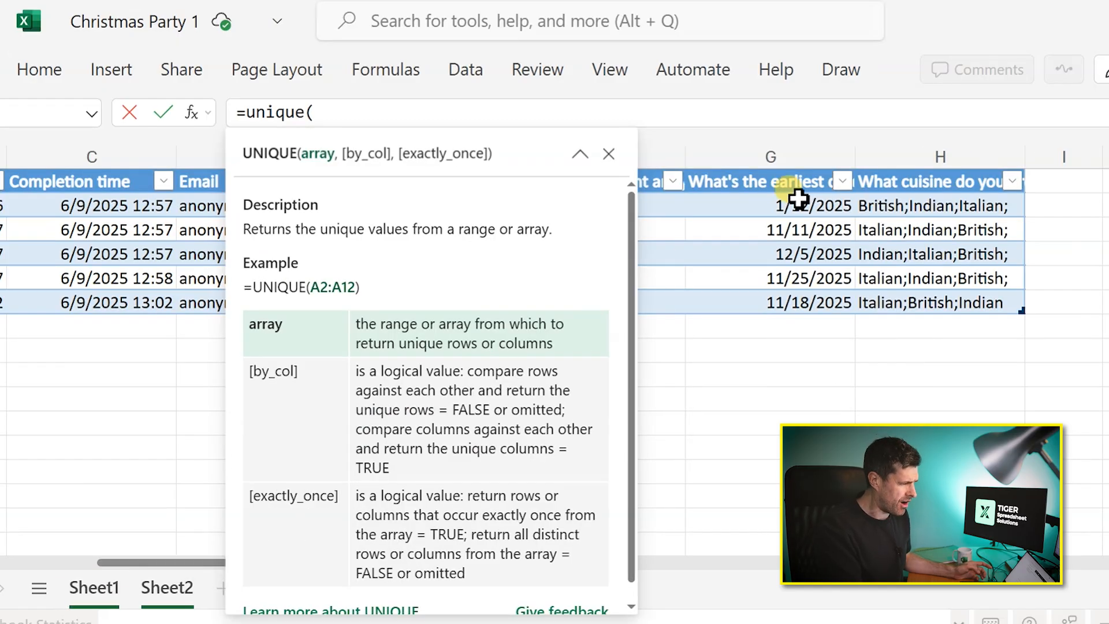
left_click(724, 202)
key("Left")
key("shift+Down")
key("shift+Down")
key("shift+Down")
key("shift+Down")
key("Return")
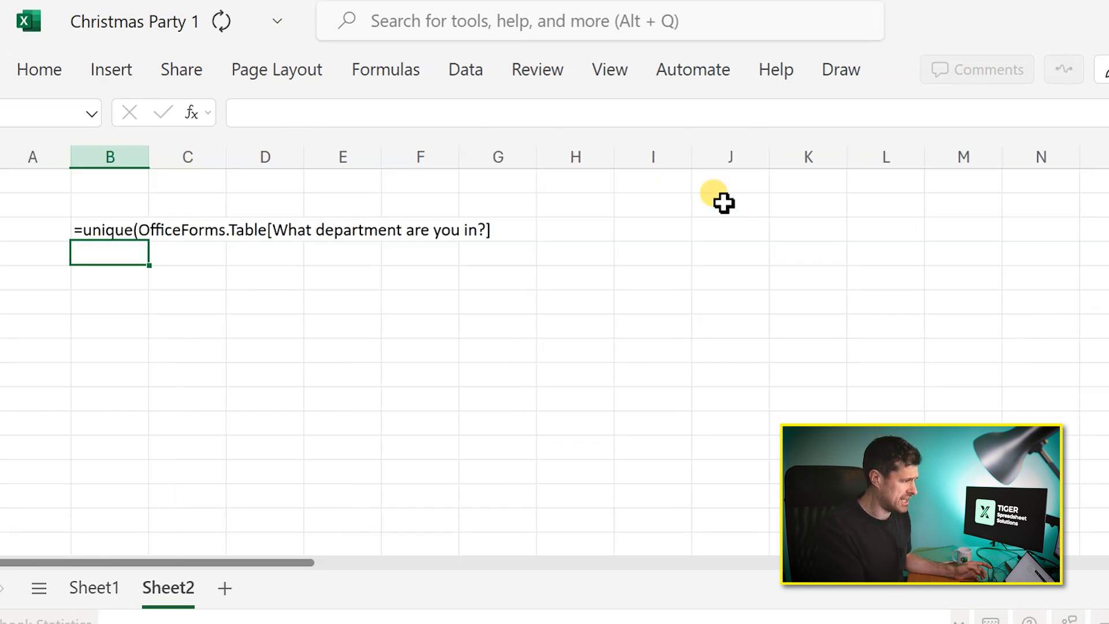
- Copy the unique department list in B3:B5 and paste it at D3 using a paste option
key("Up")
key("shift+Down")
key("shift+Down")
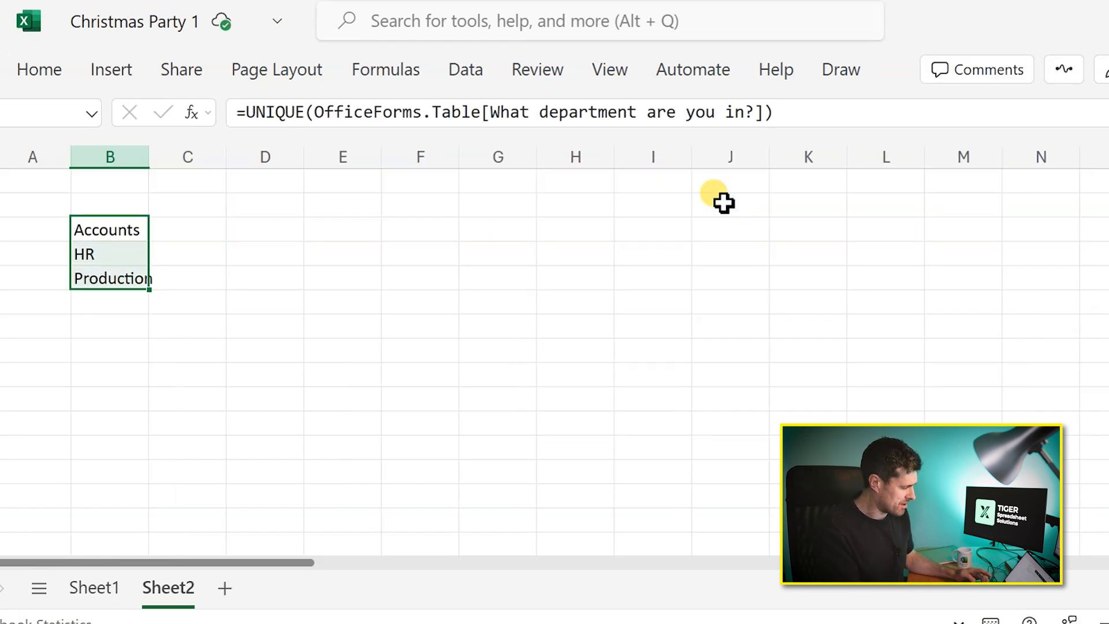
key("ctrl+c")
key("Right")
key("Right")
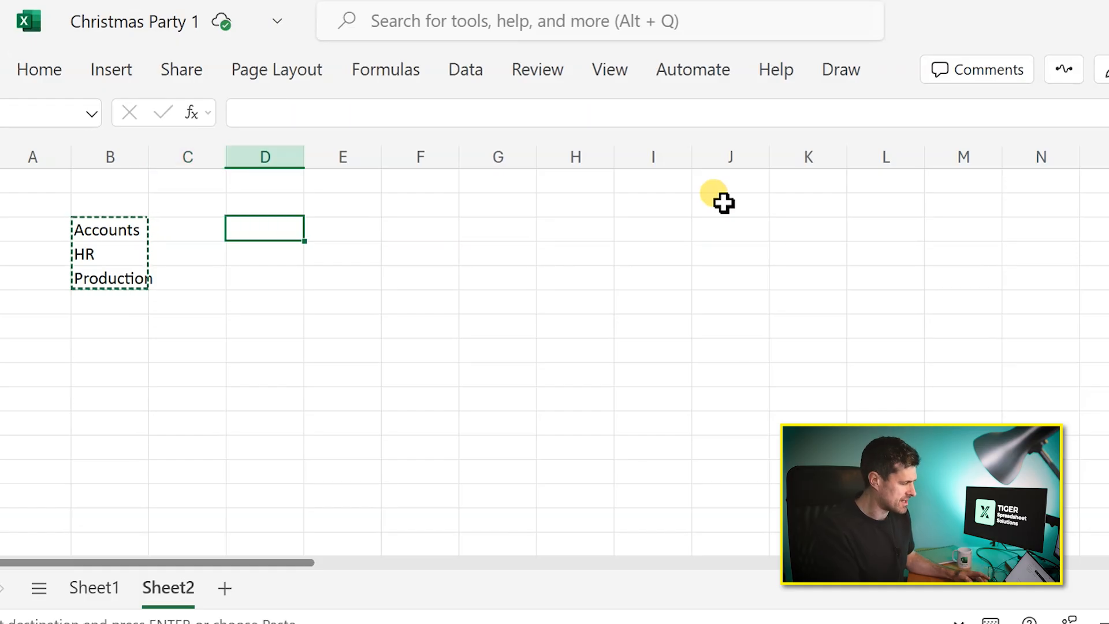
key("ctrl+v")
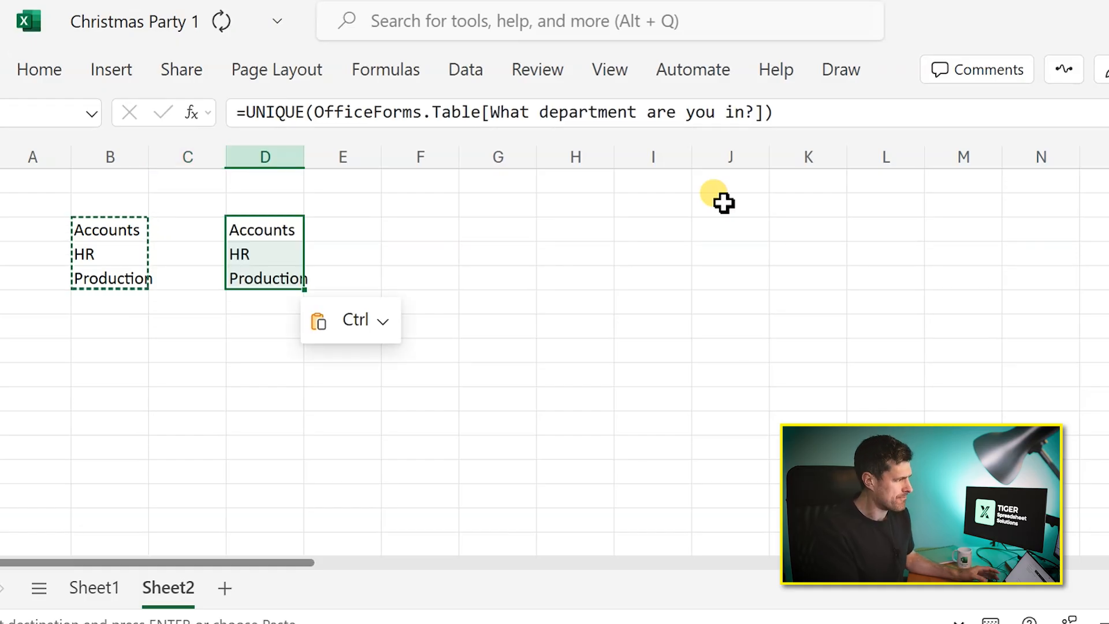
left_click(383, 332)
left_click(515, 359)
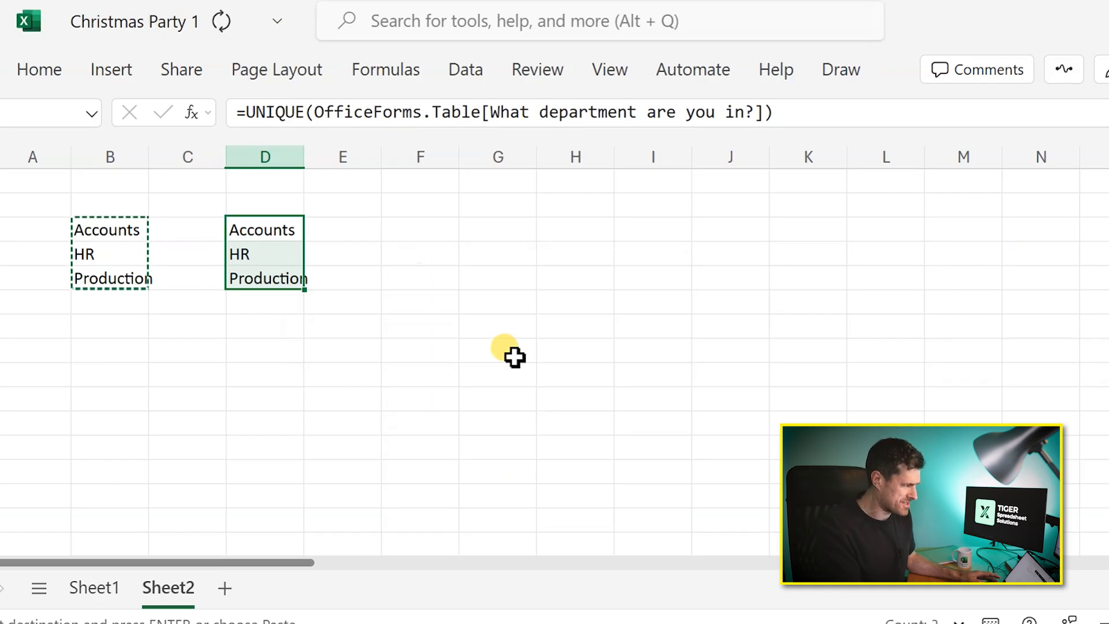
- Clear the copy selection and begin a COUNTIF formula in cell E3 beside the pasted Accounts entry
left_click(345, 229)
key("Escape")
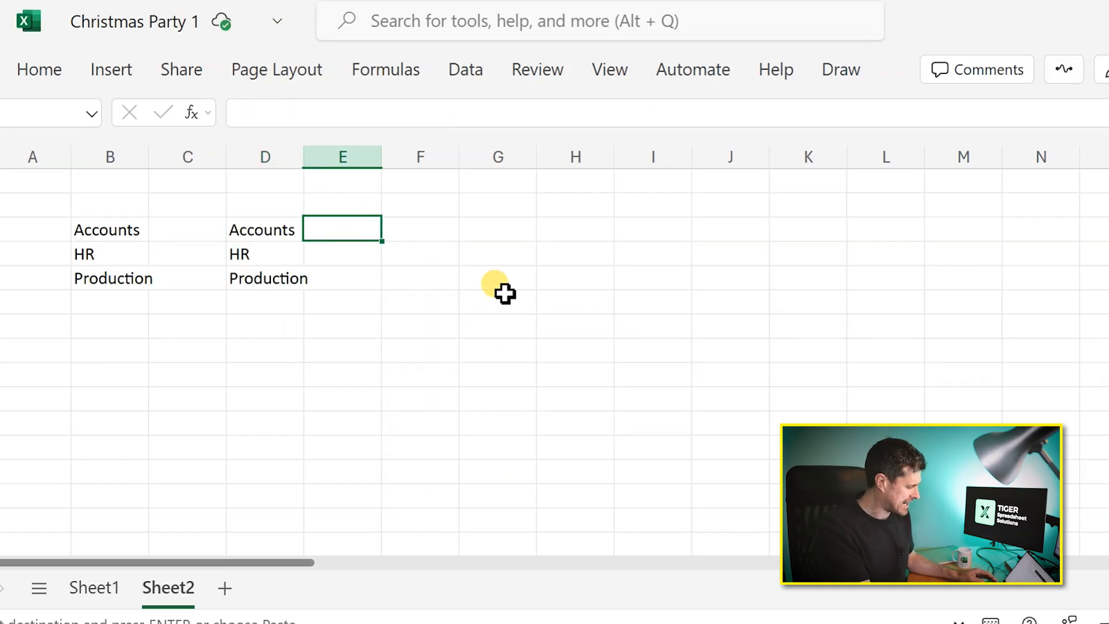
type("=couunt")
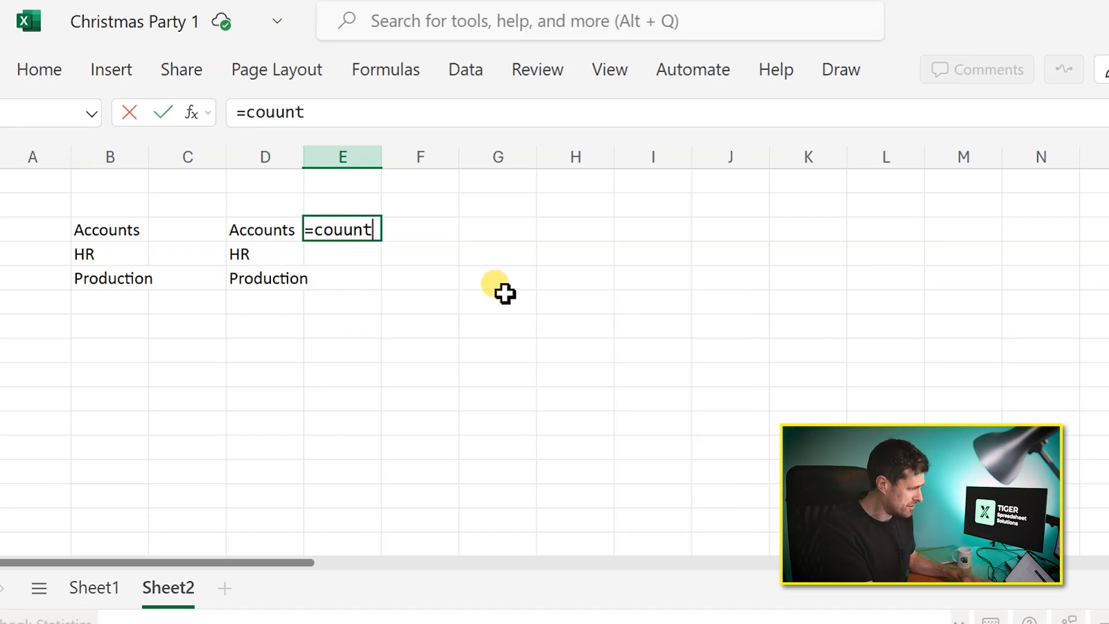
key("BackSpace")
key("BackSpace")
key("BackSpace")
type("ntir(")
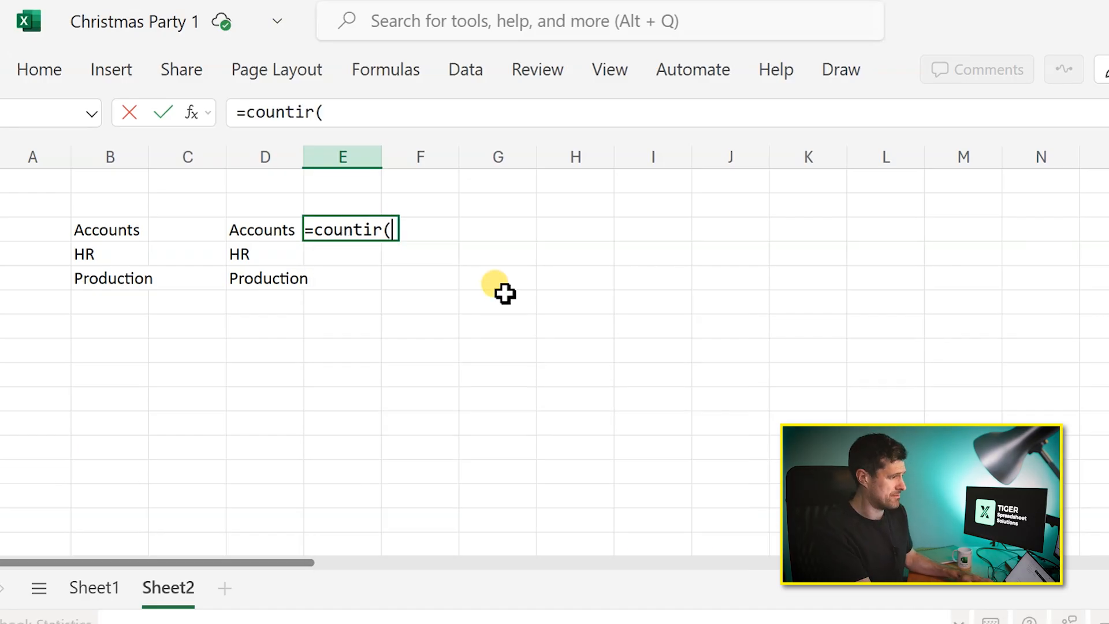
key("BackSpace")
key("BackSpace")
type("f(")
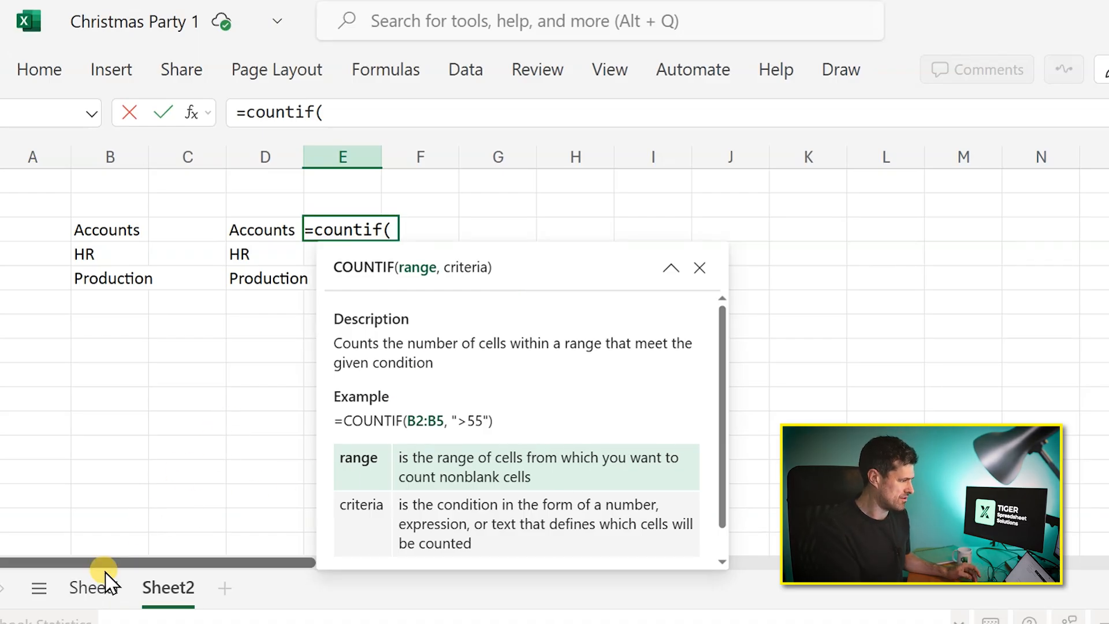
- Set the COUNTIF range to the response table's "What department are you in?" column on Sheet1 and continue to the criteria argument
left_click(97, 588)
left_click(737, 230)
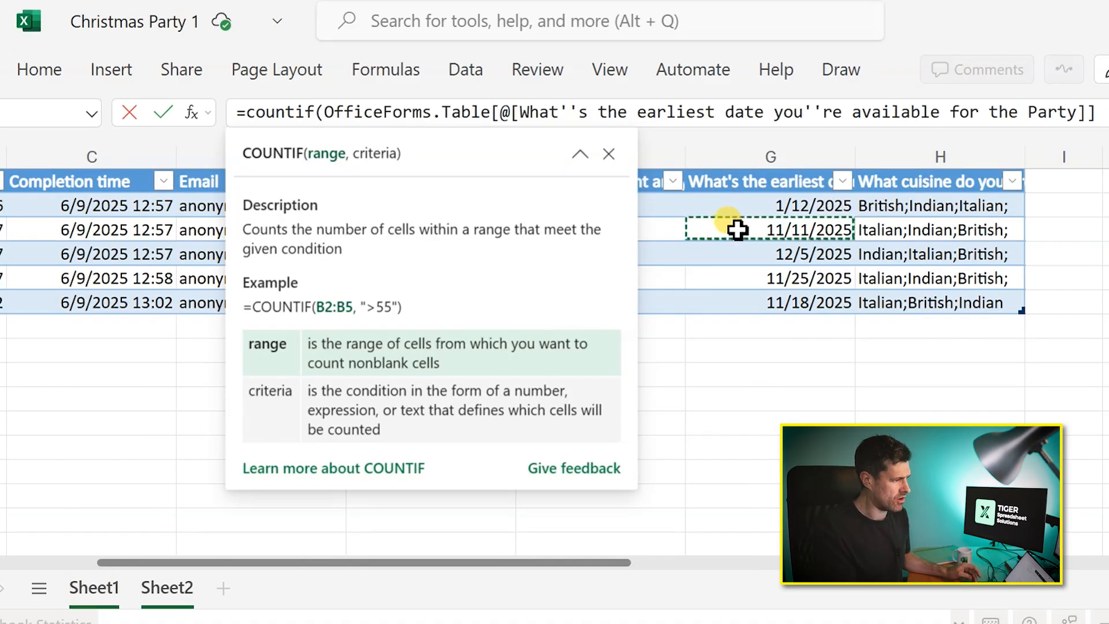
key("Left")
key("Up")
key("shift+Down")
key("shift+Down")
key("shift+Down")
key("shift+Down")
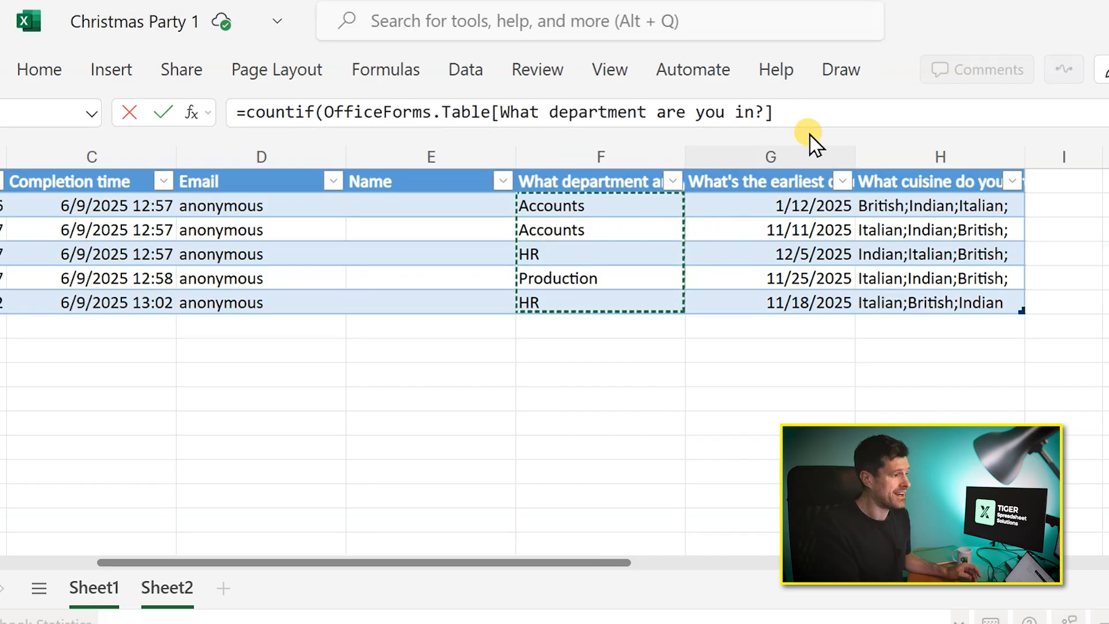
left_click(794, 107)
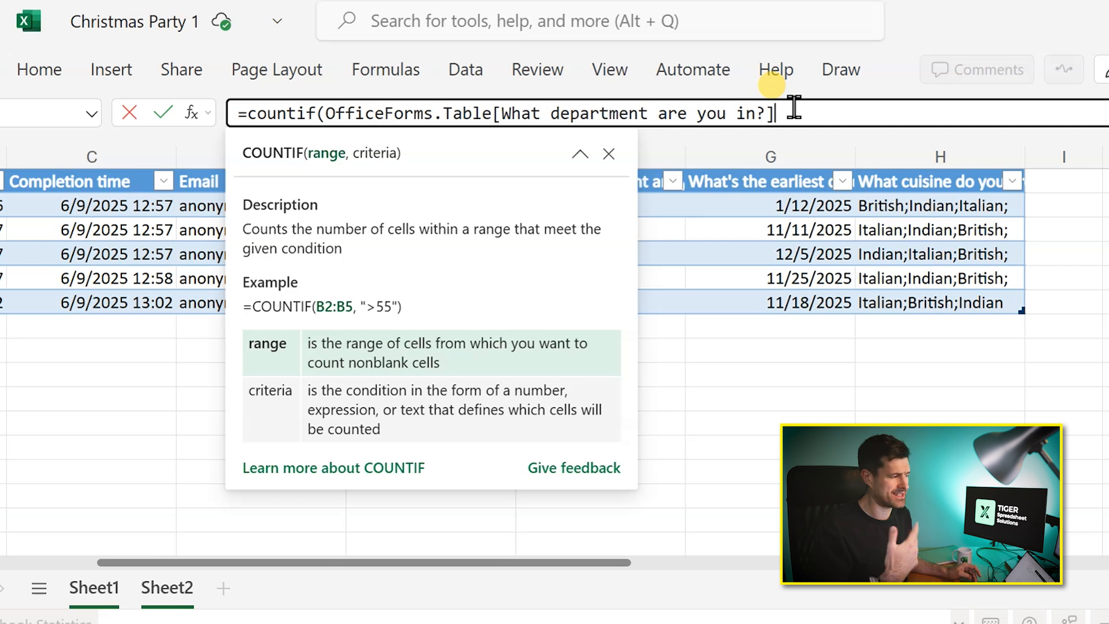
type(",")
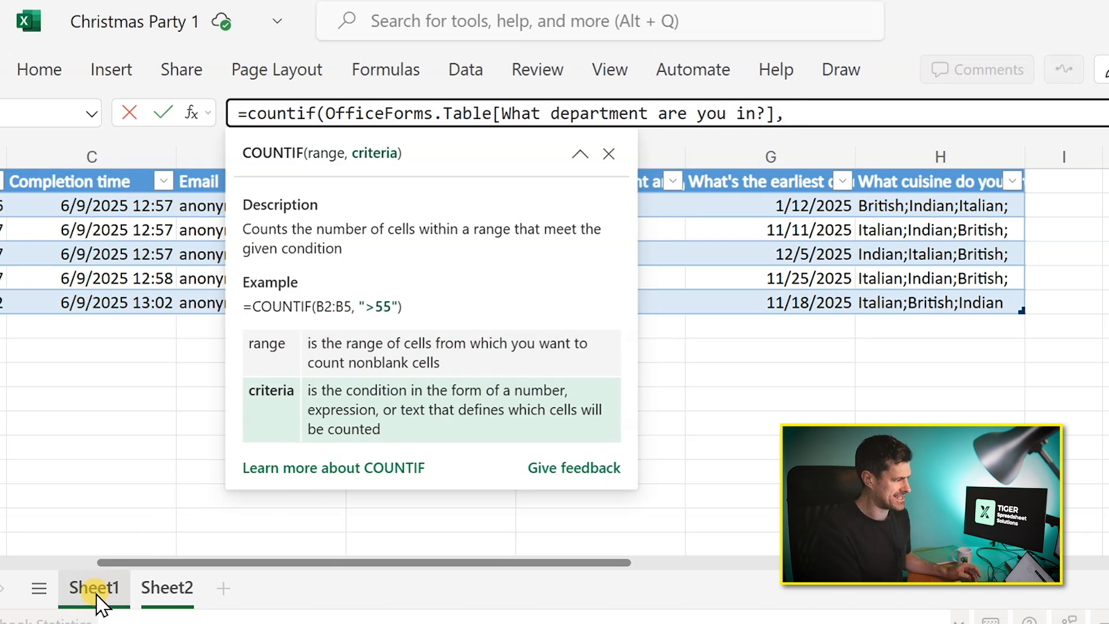
- Use cell D3 on Sheet2 as the COUNTIF criteria and complete the formula
left_click(165, 591)
left_click(97, 234)
key("Right")
key("Right")
key("Return")
- Fill the COUNTIF formula from E3 down to E5 for the HR and Production departments
key("Up")
key("shift+Down")
key("shift+Down")
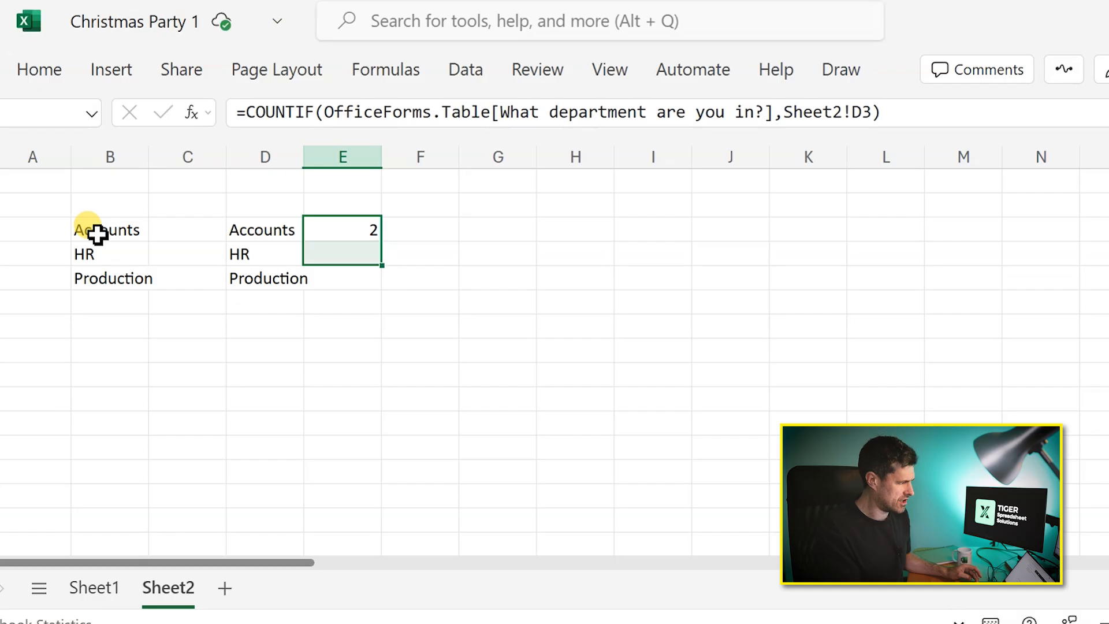
key("ctrl+d")
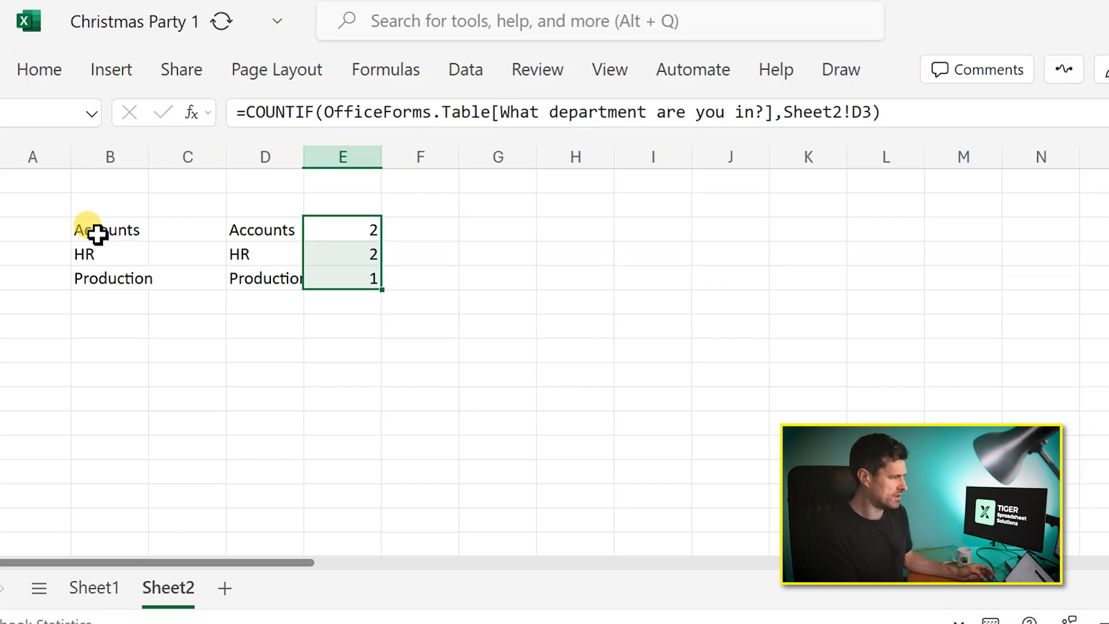
key("Right")
key("Right")
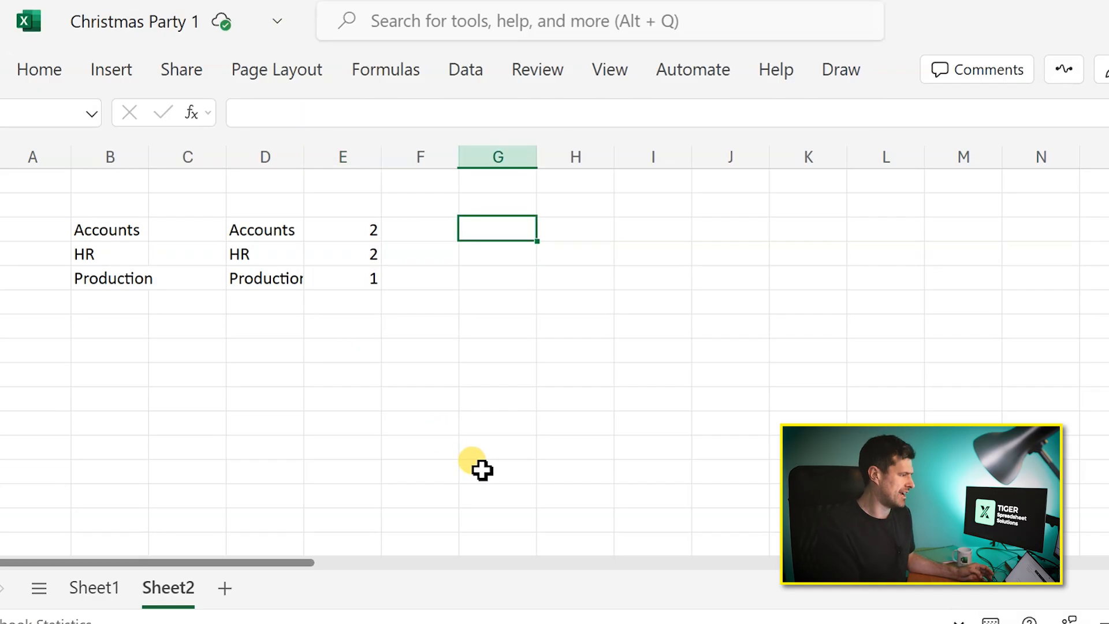
- Insert a 2-D column chart from the department counts in D3:E5 and move it beside the data, starting around column F
key("Left")
key("Left")
key("Left")
key("shift+Right")
key("shift+Down")
key("shift+Down")
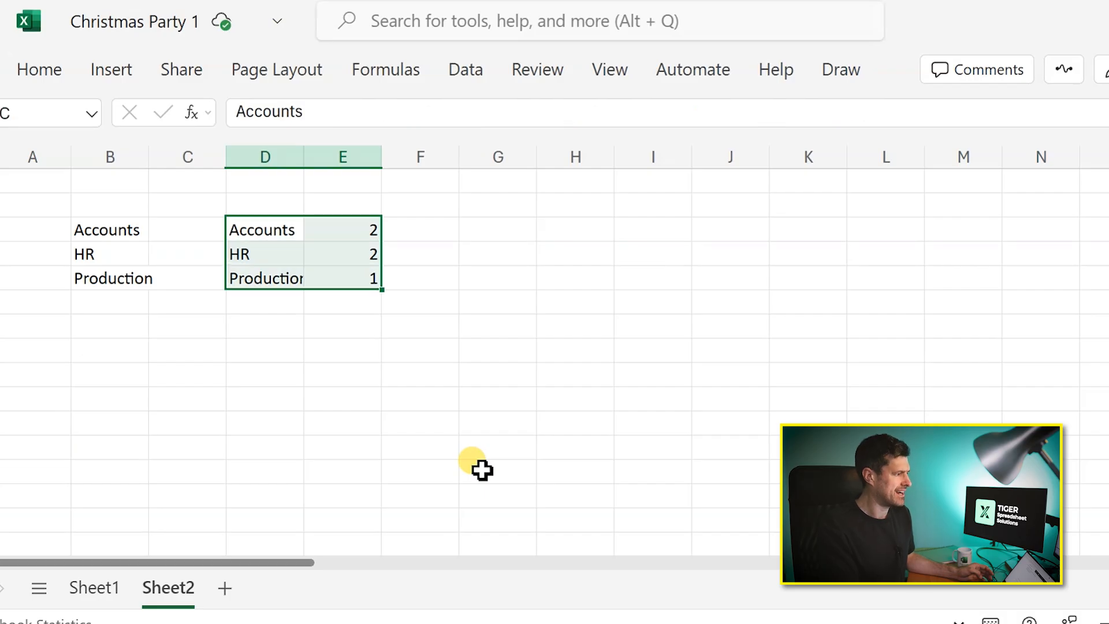
left_click(118, 72)
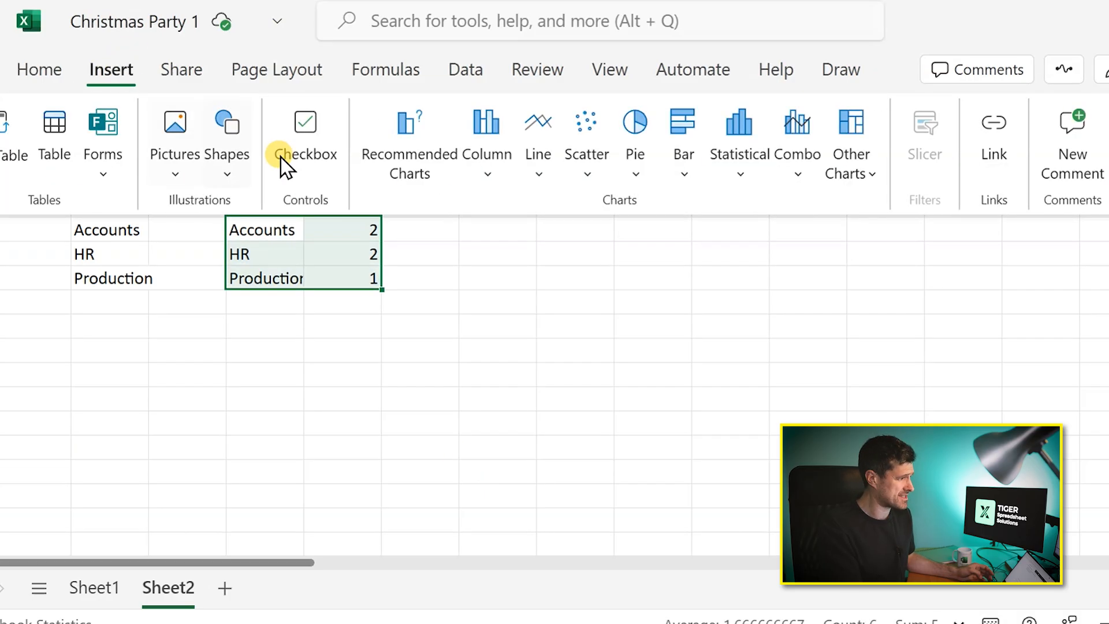
left_click(125, 79)
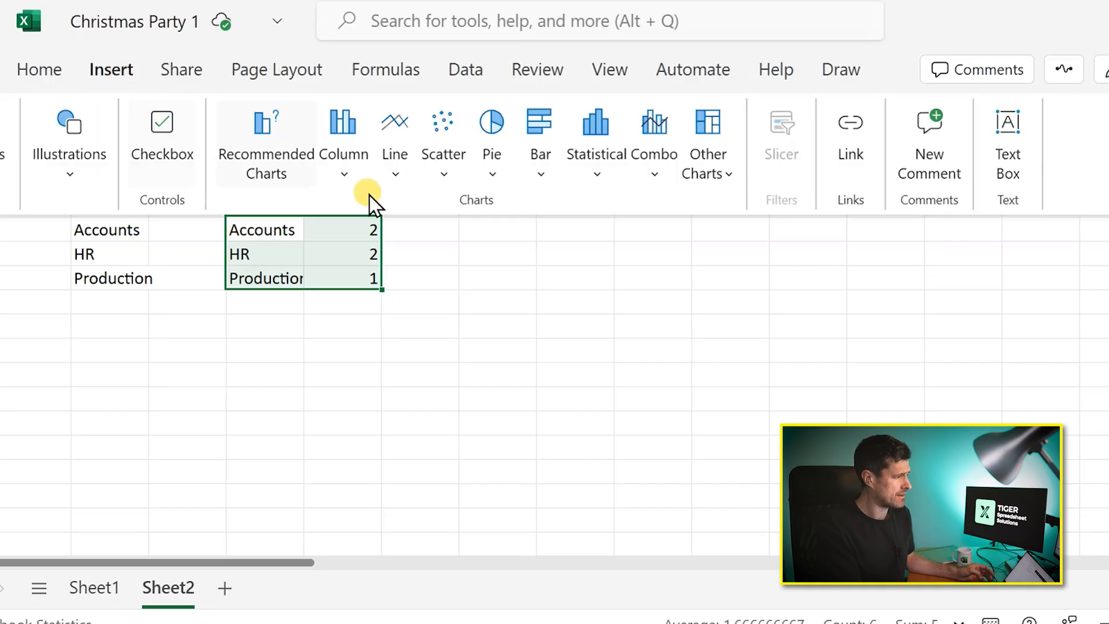
left_click(350, 172)
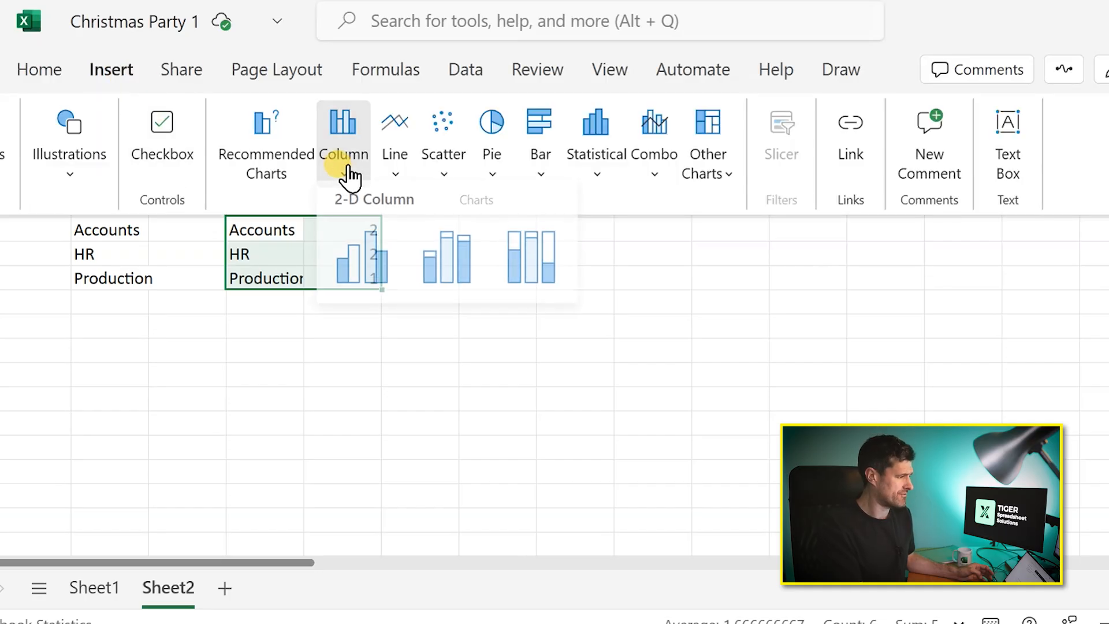
left_click(368, 262)
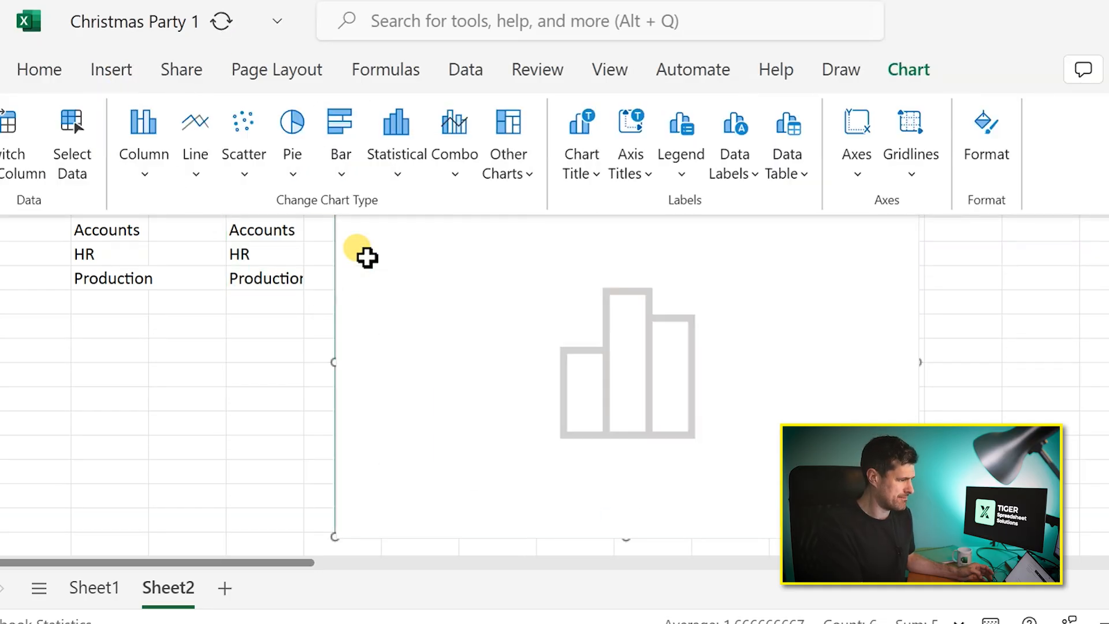
left_click(1033, 344)
left_click_drag(869, 206, 965, 210)
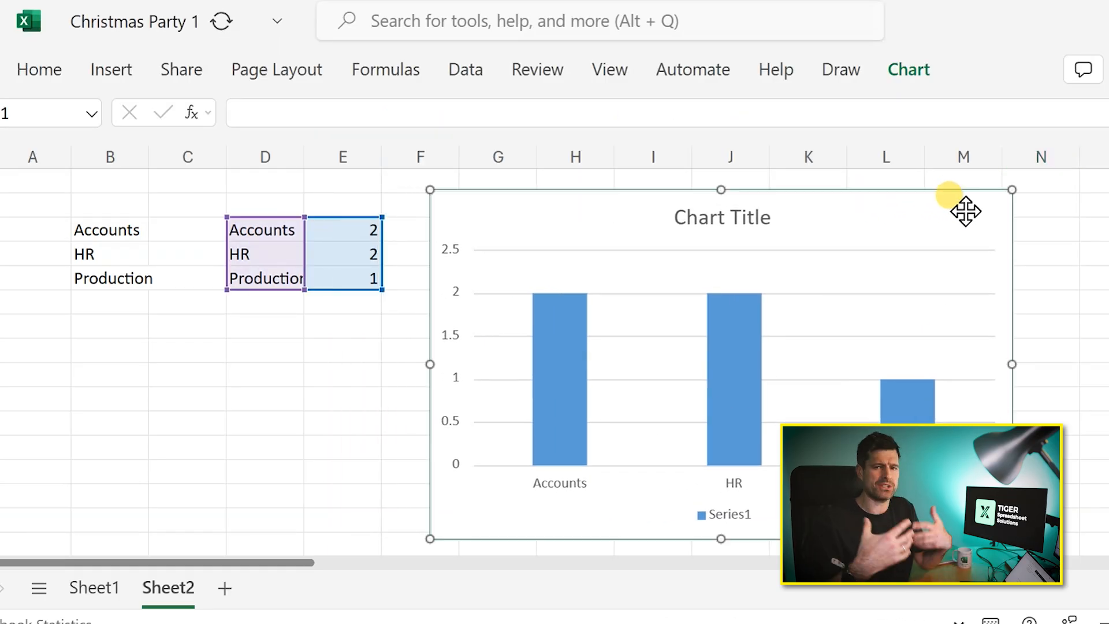